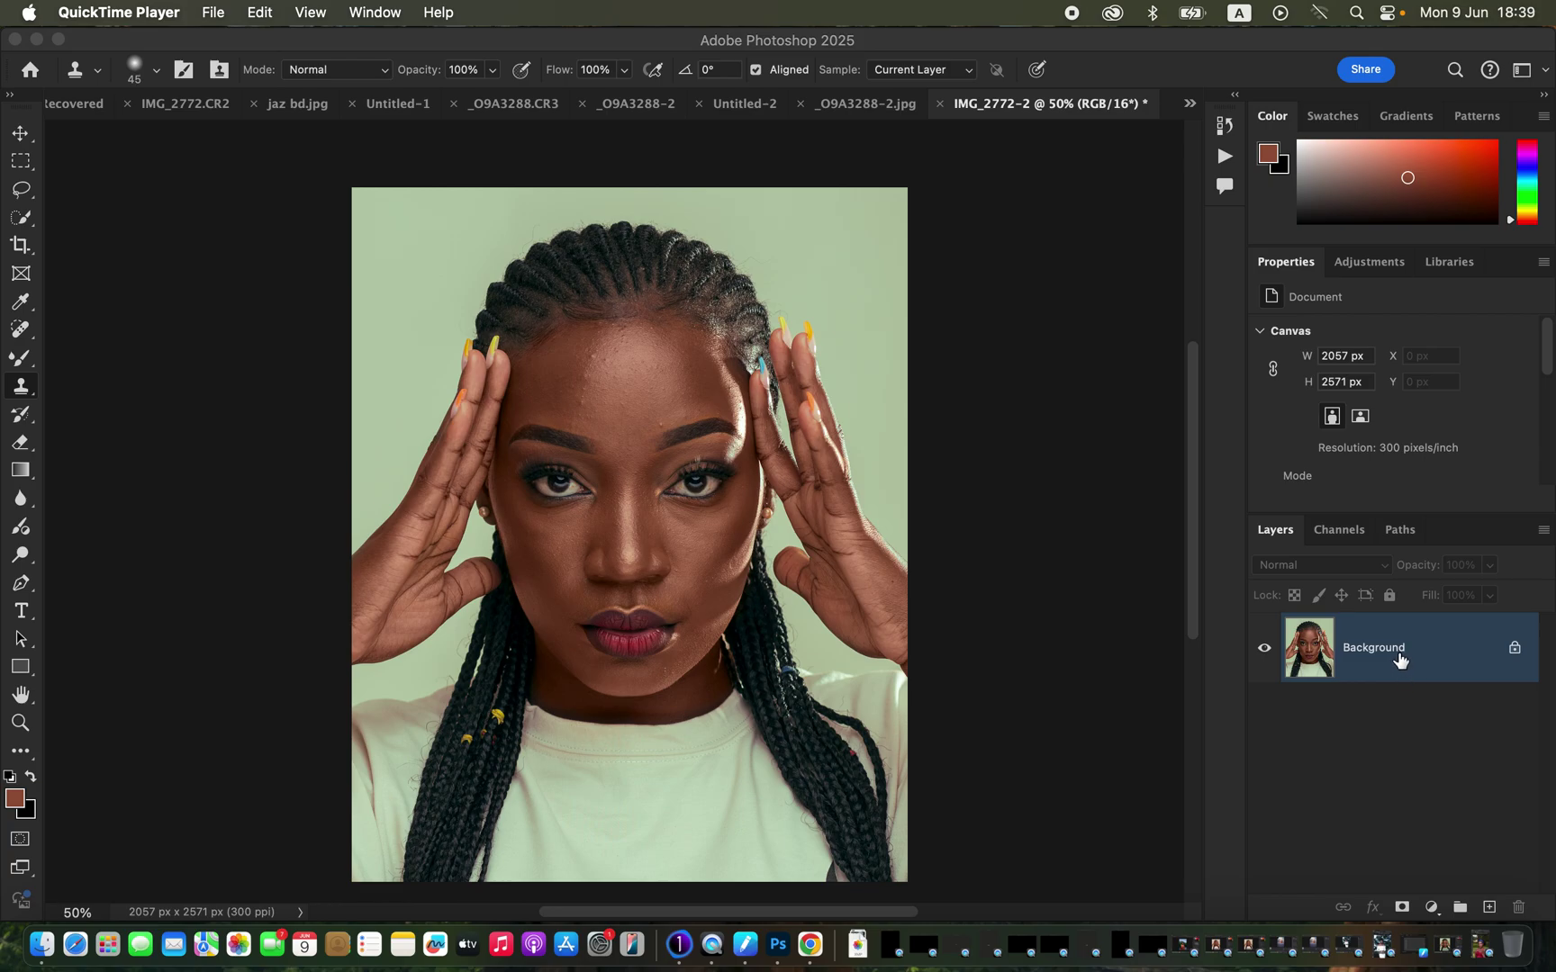
Duplicate the Background layer twice with Cmd+J
{"action": "left_click_drag", "start_coordinate": [1395, 648], "coordinate": [1395, 641]}
{"action": "left_click", "coordinate": [1395, 642]}
{"action": "key", "text": "super+j"}
{"action": "key", "text": "super+j"}
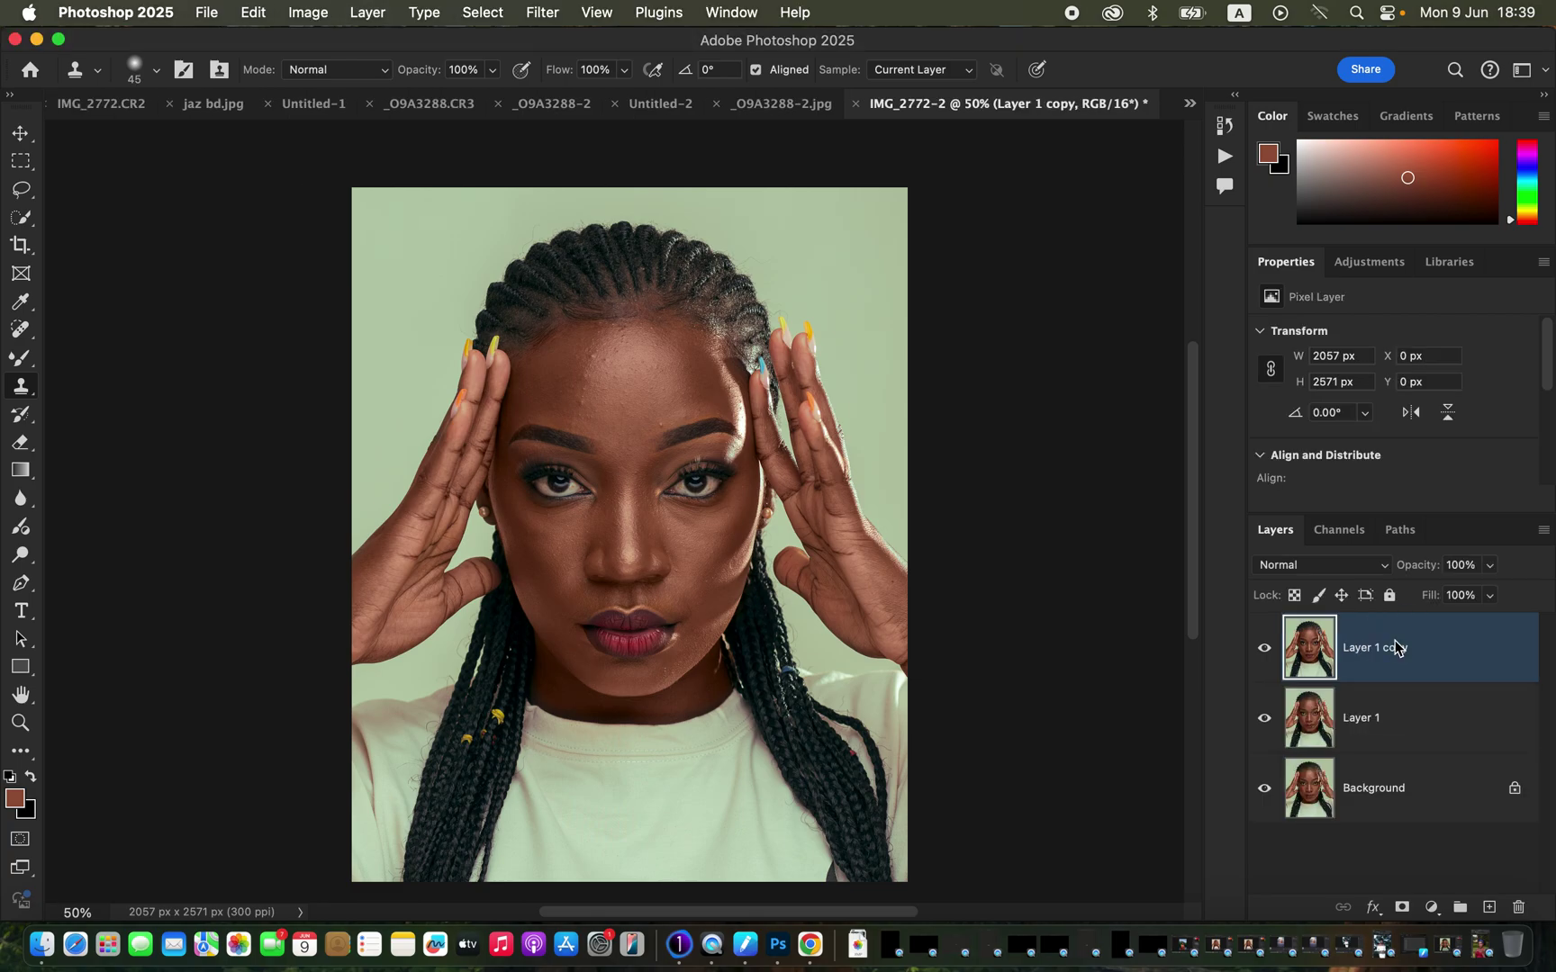
{"action": "left_click", "coordinate": [18, 190]}
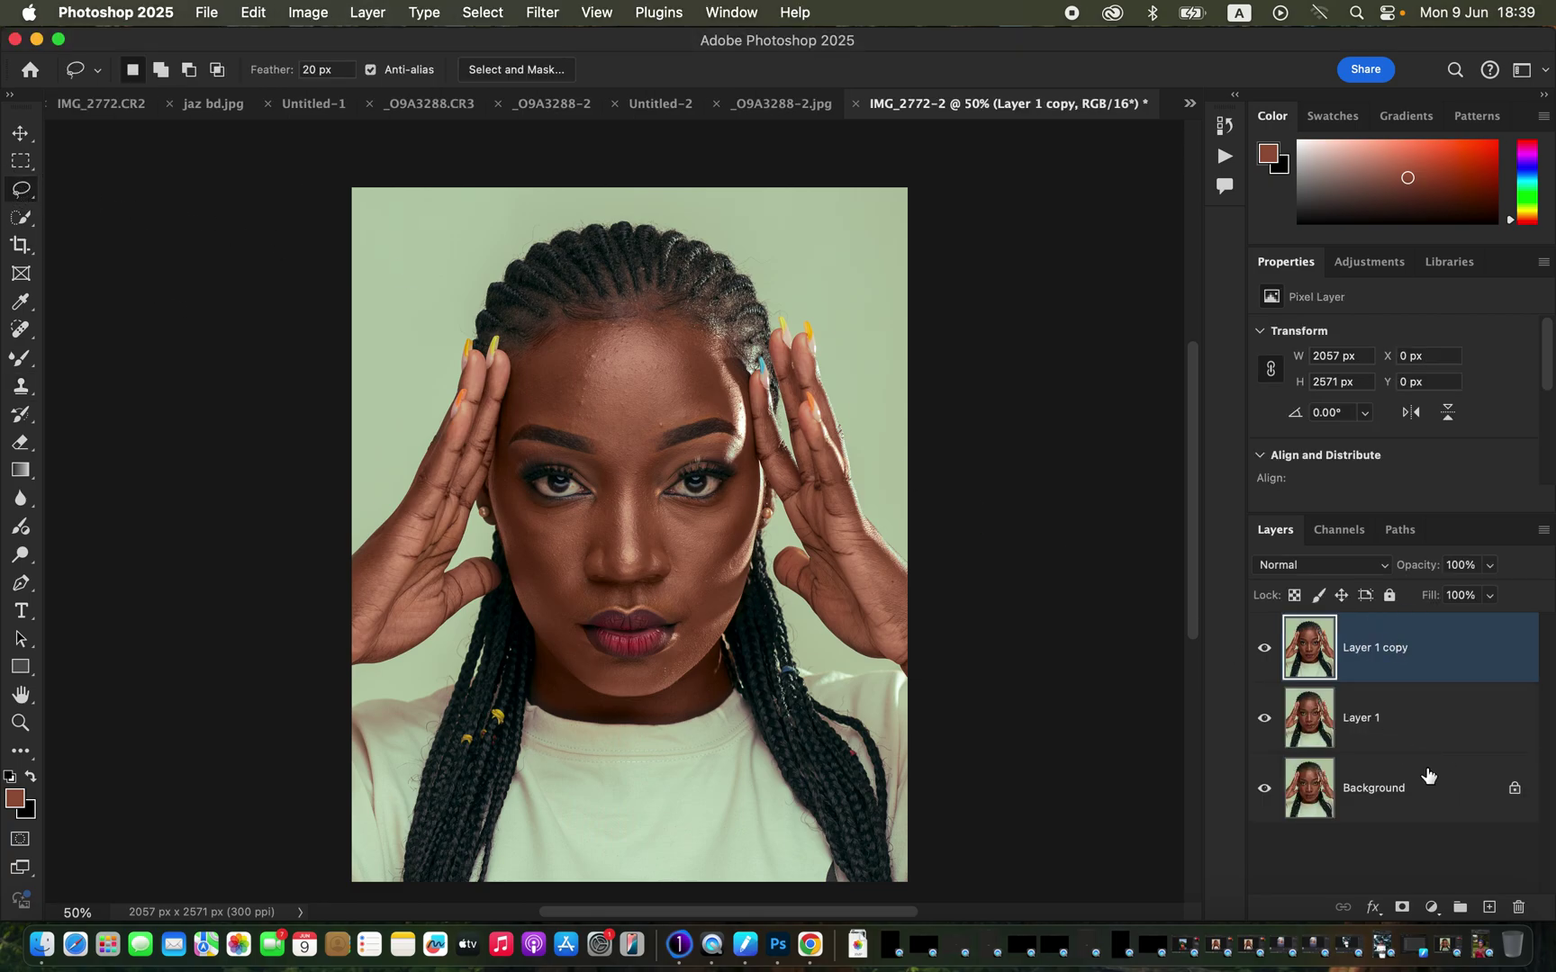
Rename Layer 1 to COLOR and Layer 1 copy to TEXTURES
{"action": "double_click", "coordinate": [1361, 720]}
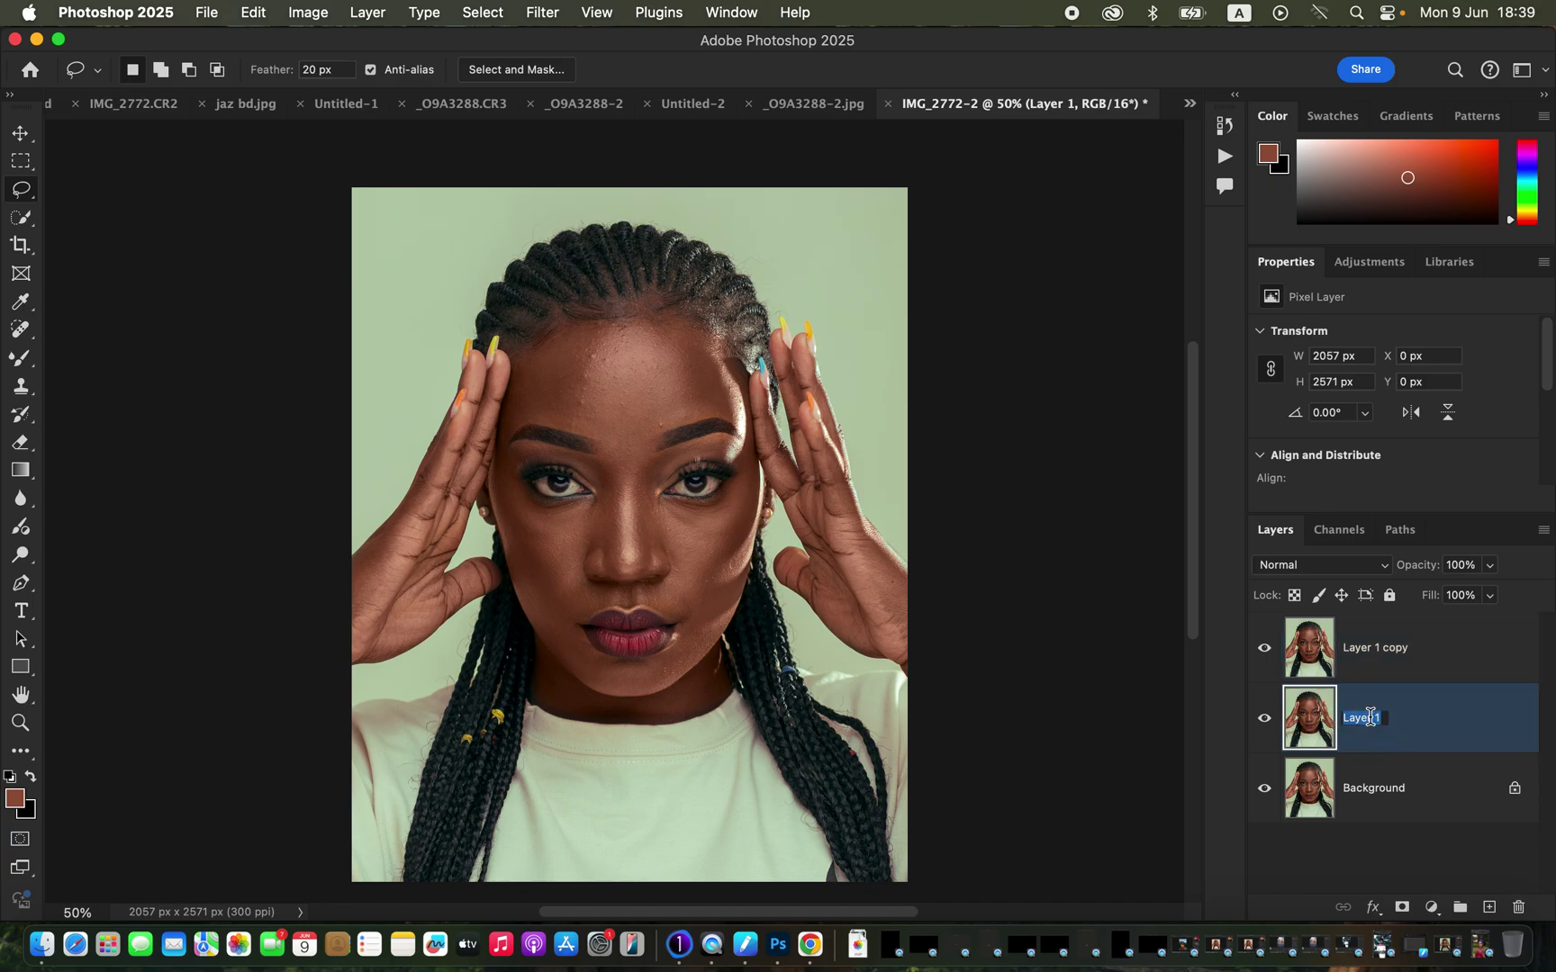
{"action": "type", "text": "COLOR"}
{"action": "key", "text": "Return"}
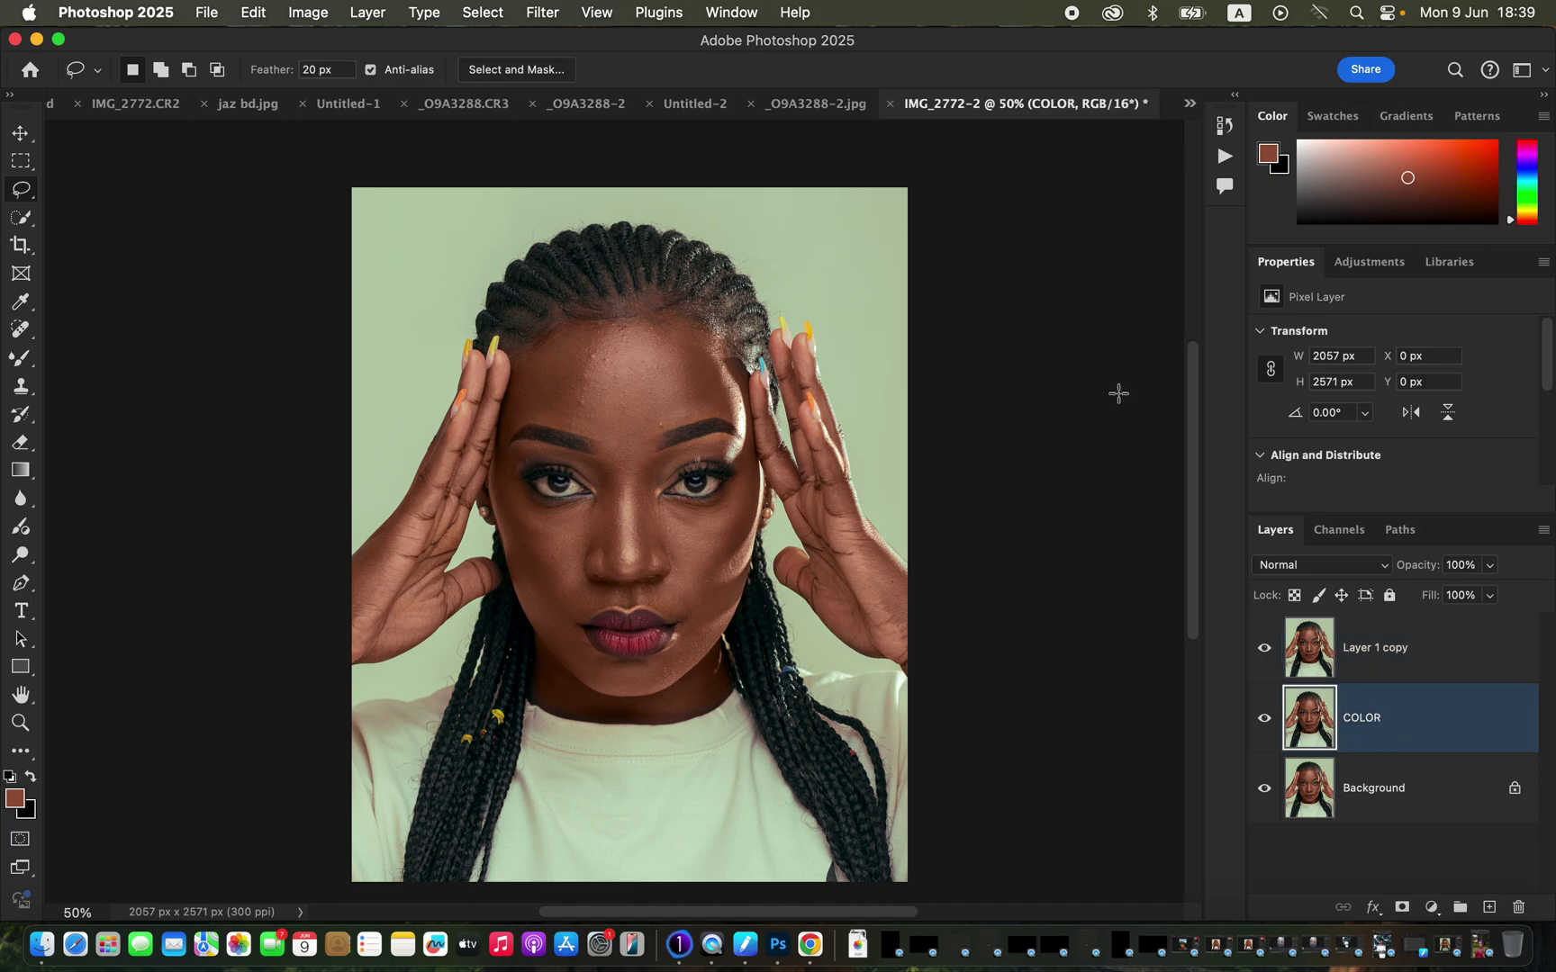
{"action": "left_click", "coordinate": [1379, 649]}
{"action": "double_click", "coordinate": [1379, 650]}
{"action": "type", "text": "TEXTURES"}
{"action": "key", "text": "Return"}
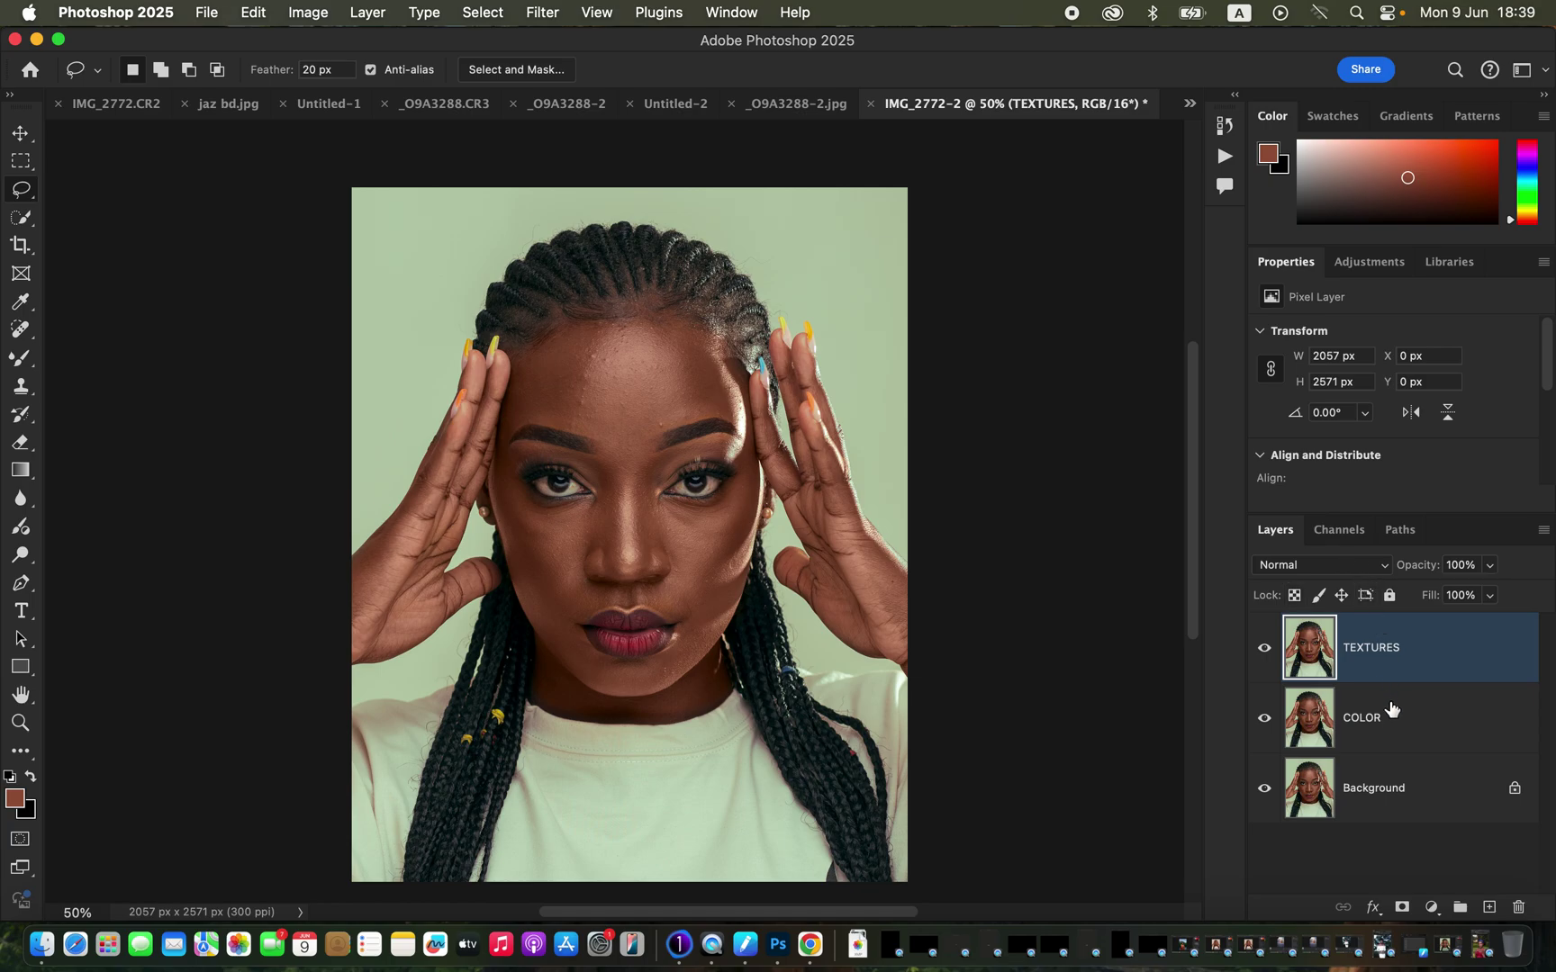
Apply a 6.0-pixel Gaussian Blur to the COLOR layer, previewing the forehead at 200%
{"action": "left_click", "coordinate": [1426, 731]}
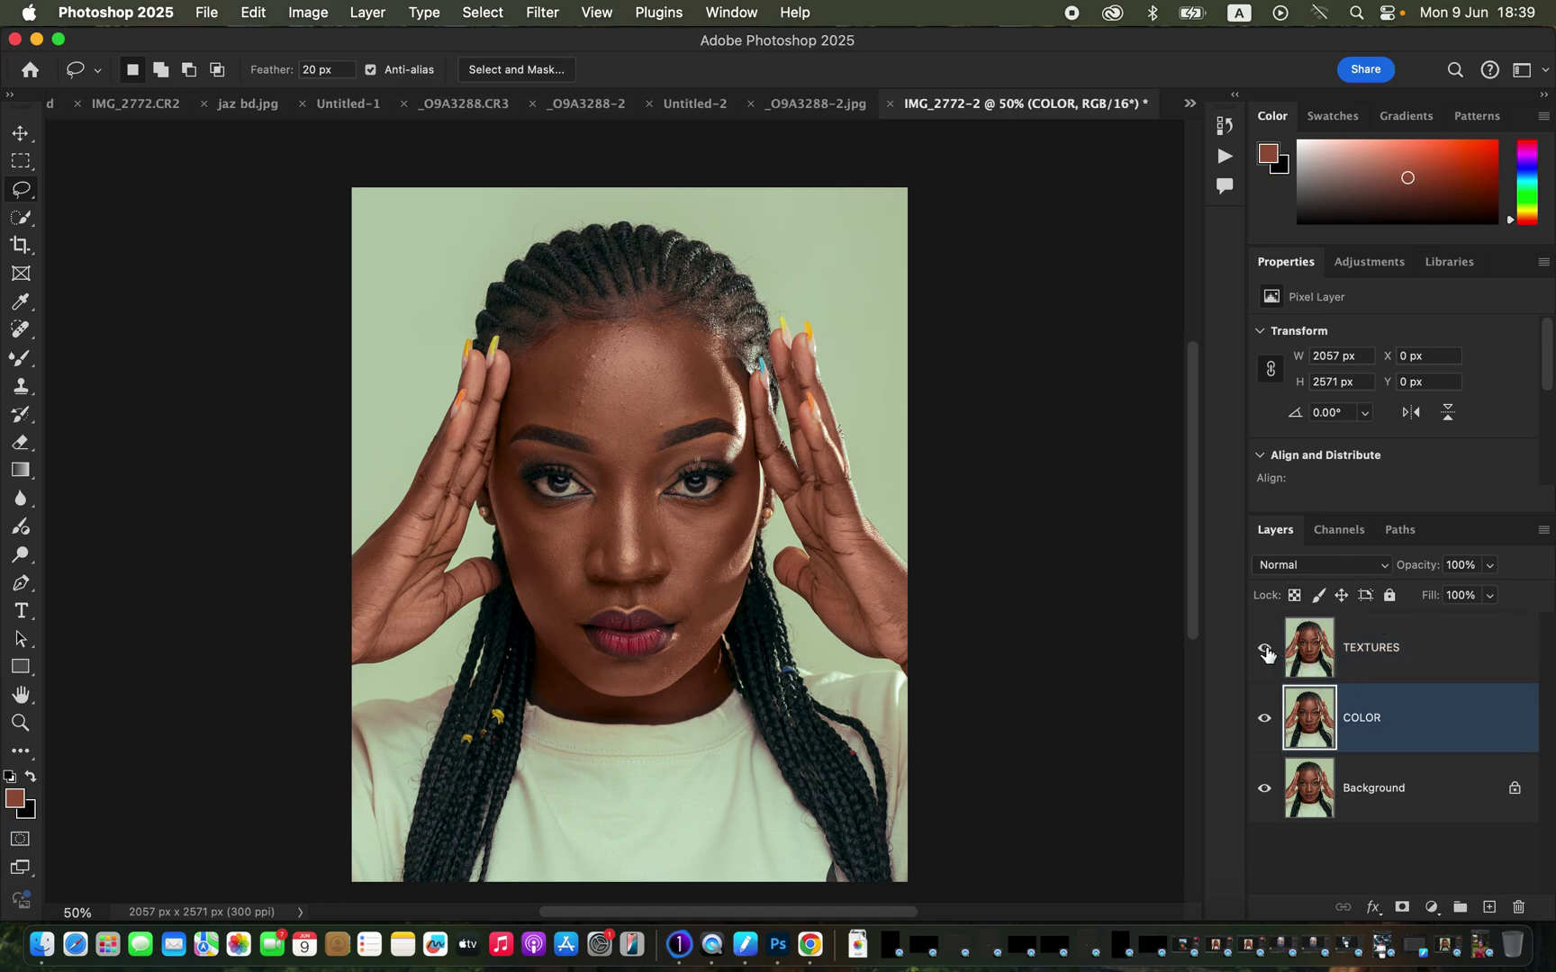
{"action": "left_click", "coordinate": [545, 14]}
{"action": "mouse_move", "coordinate": [636, 284]}
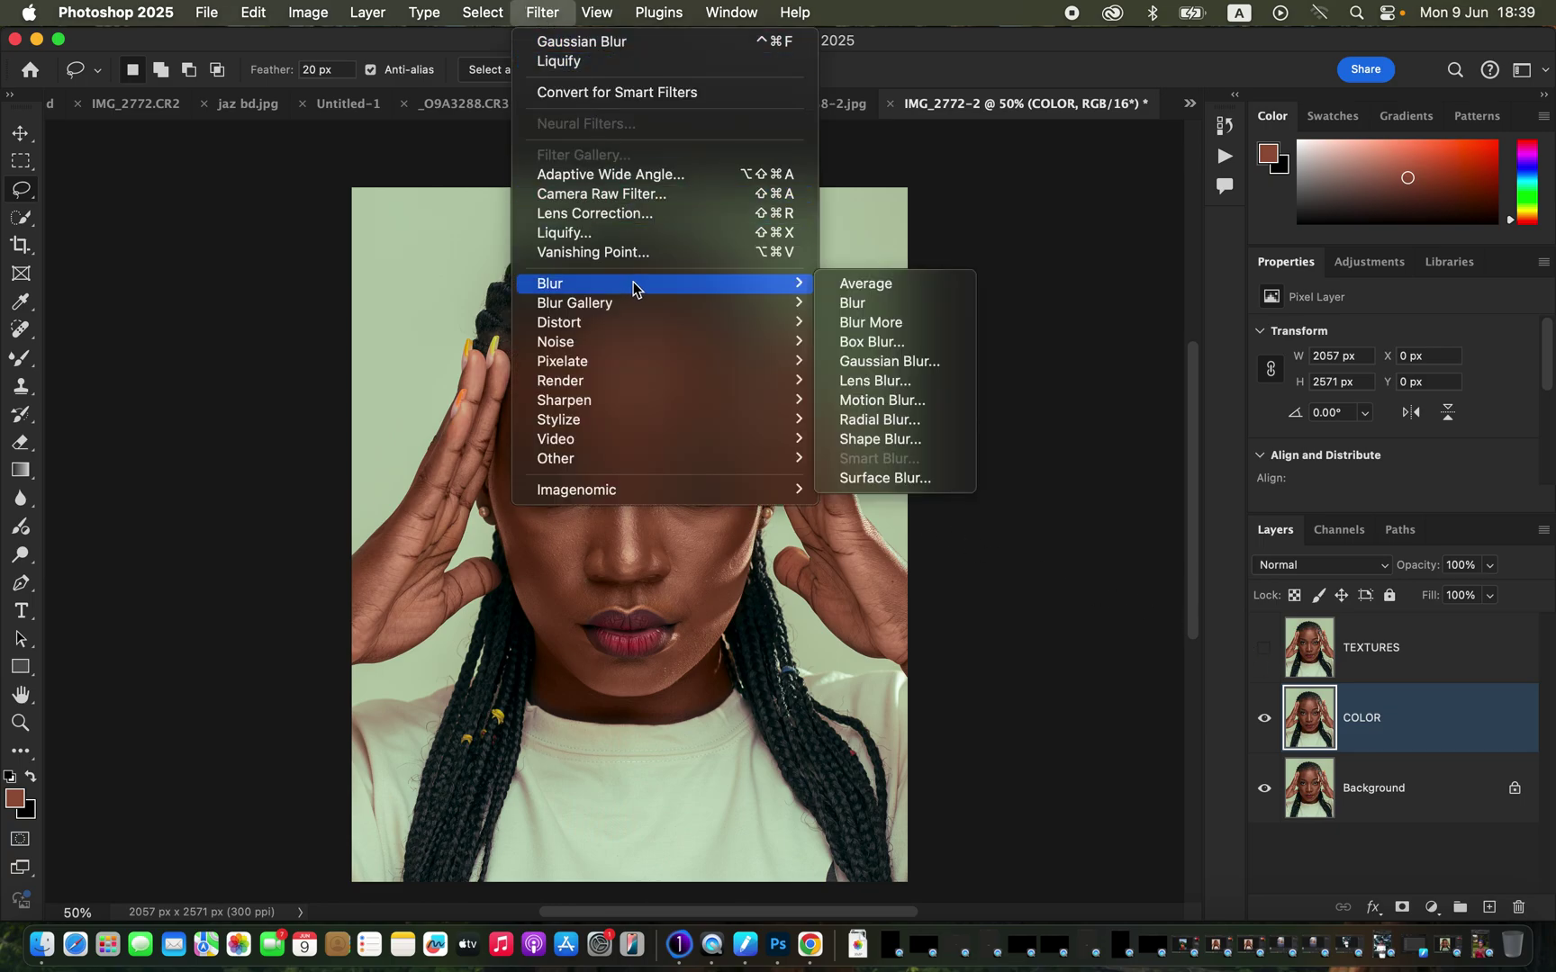
{"action": "left_click", "coordinate": [911, 364]}
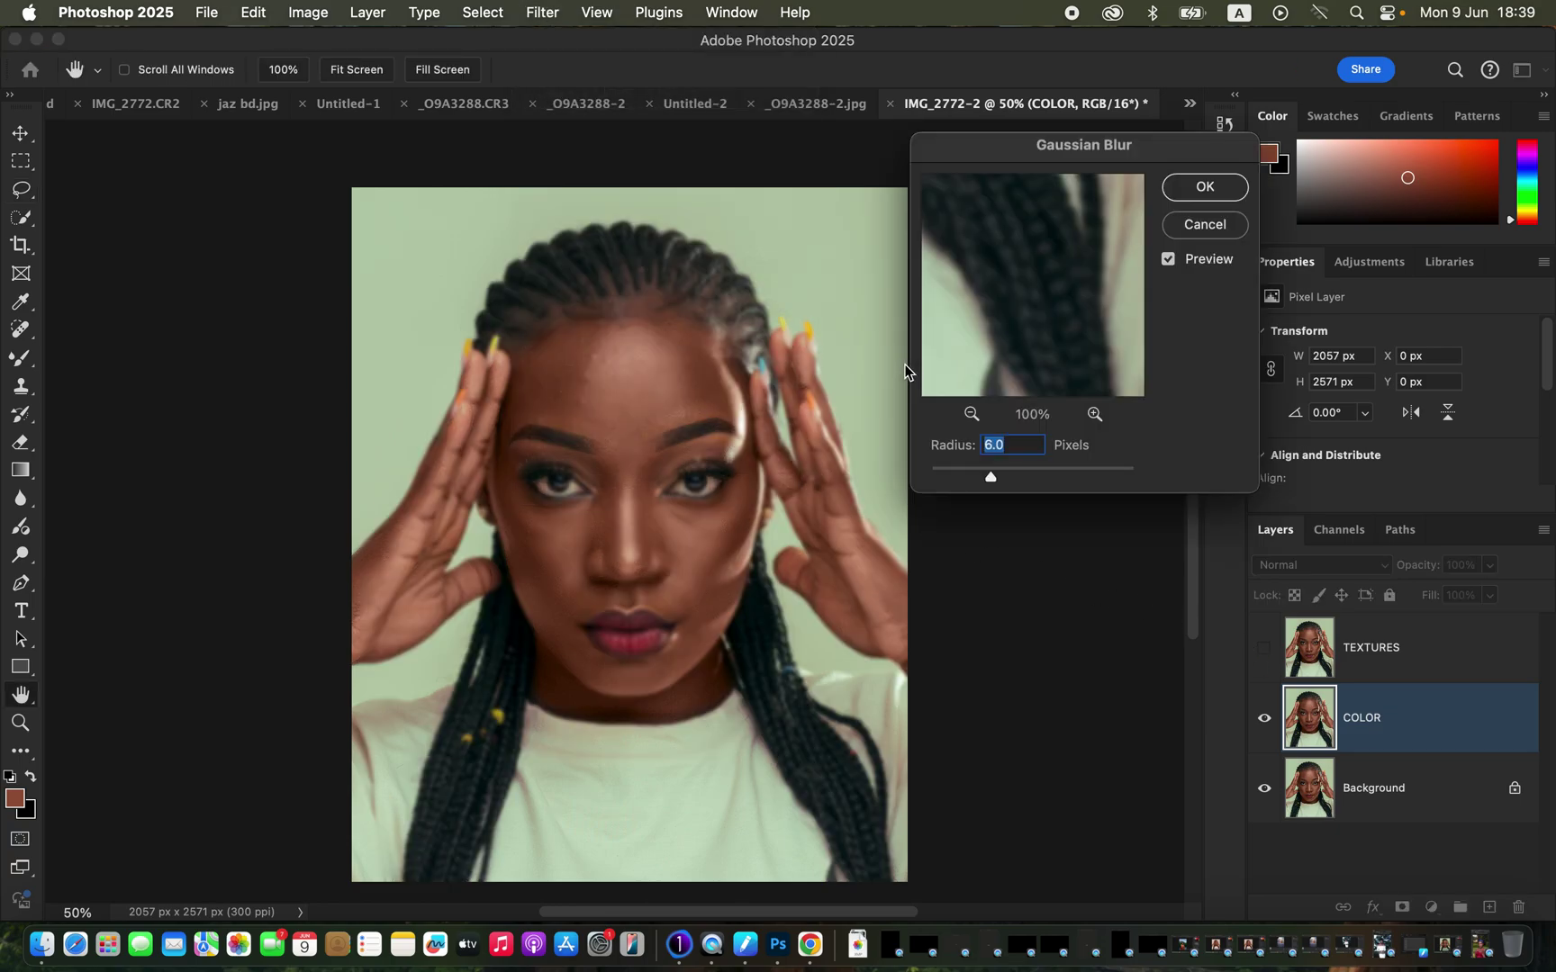
{"action": "left_click_drag", "start_coordinate": [991, 475], "coordinate": [930, 475]}
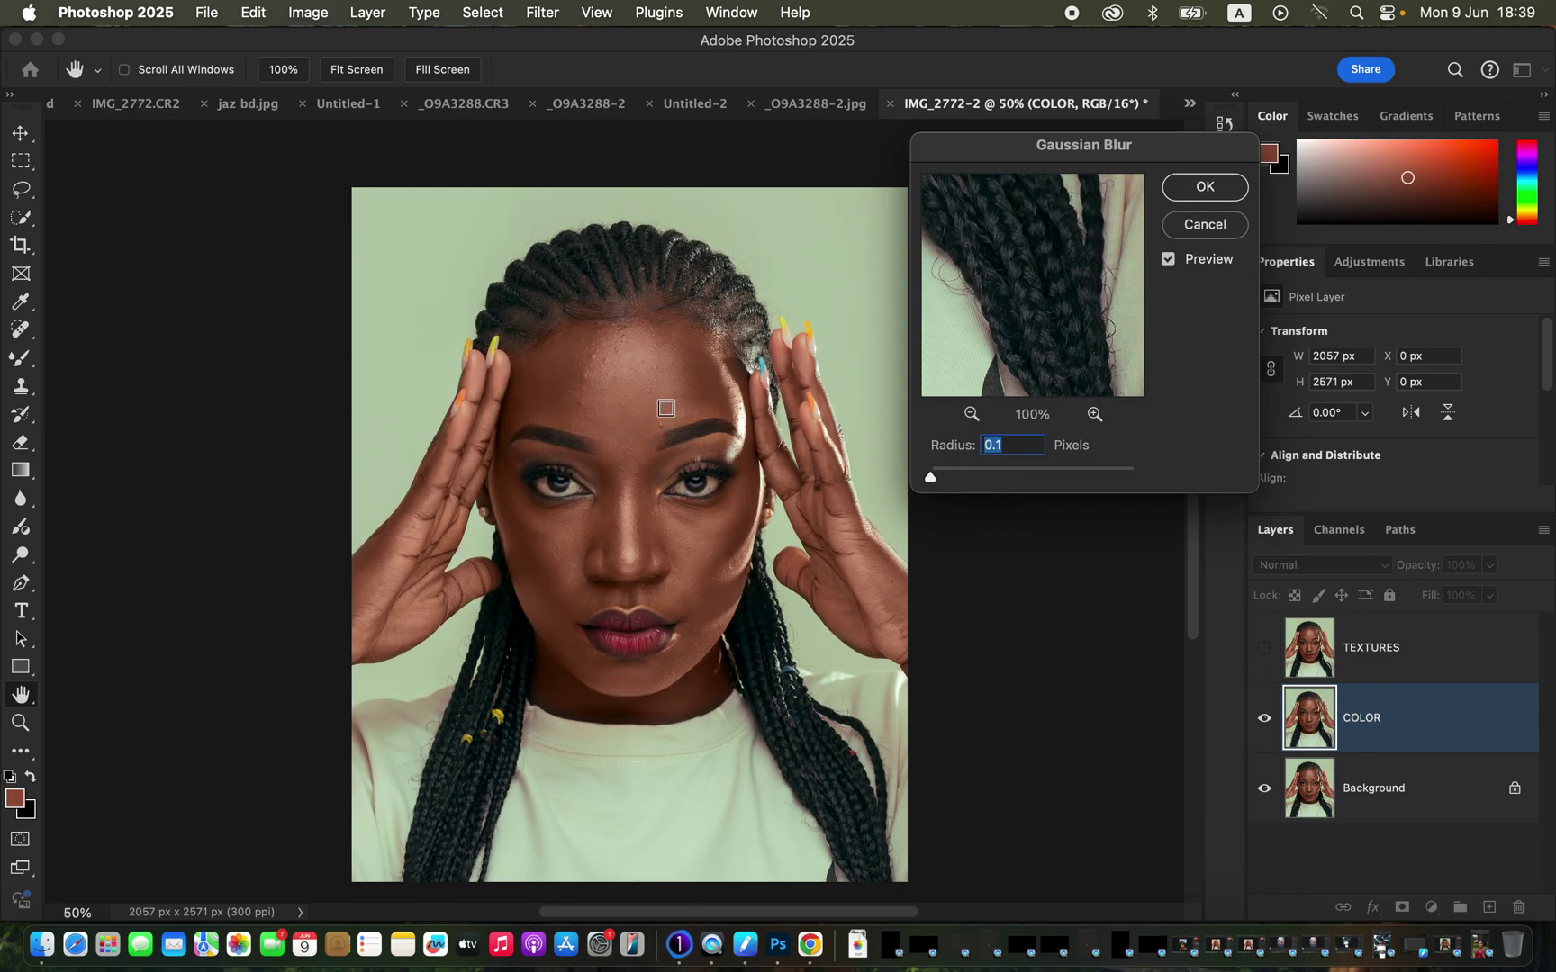
{"action": "left_click", "coordinate": [589, 379]}
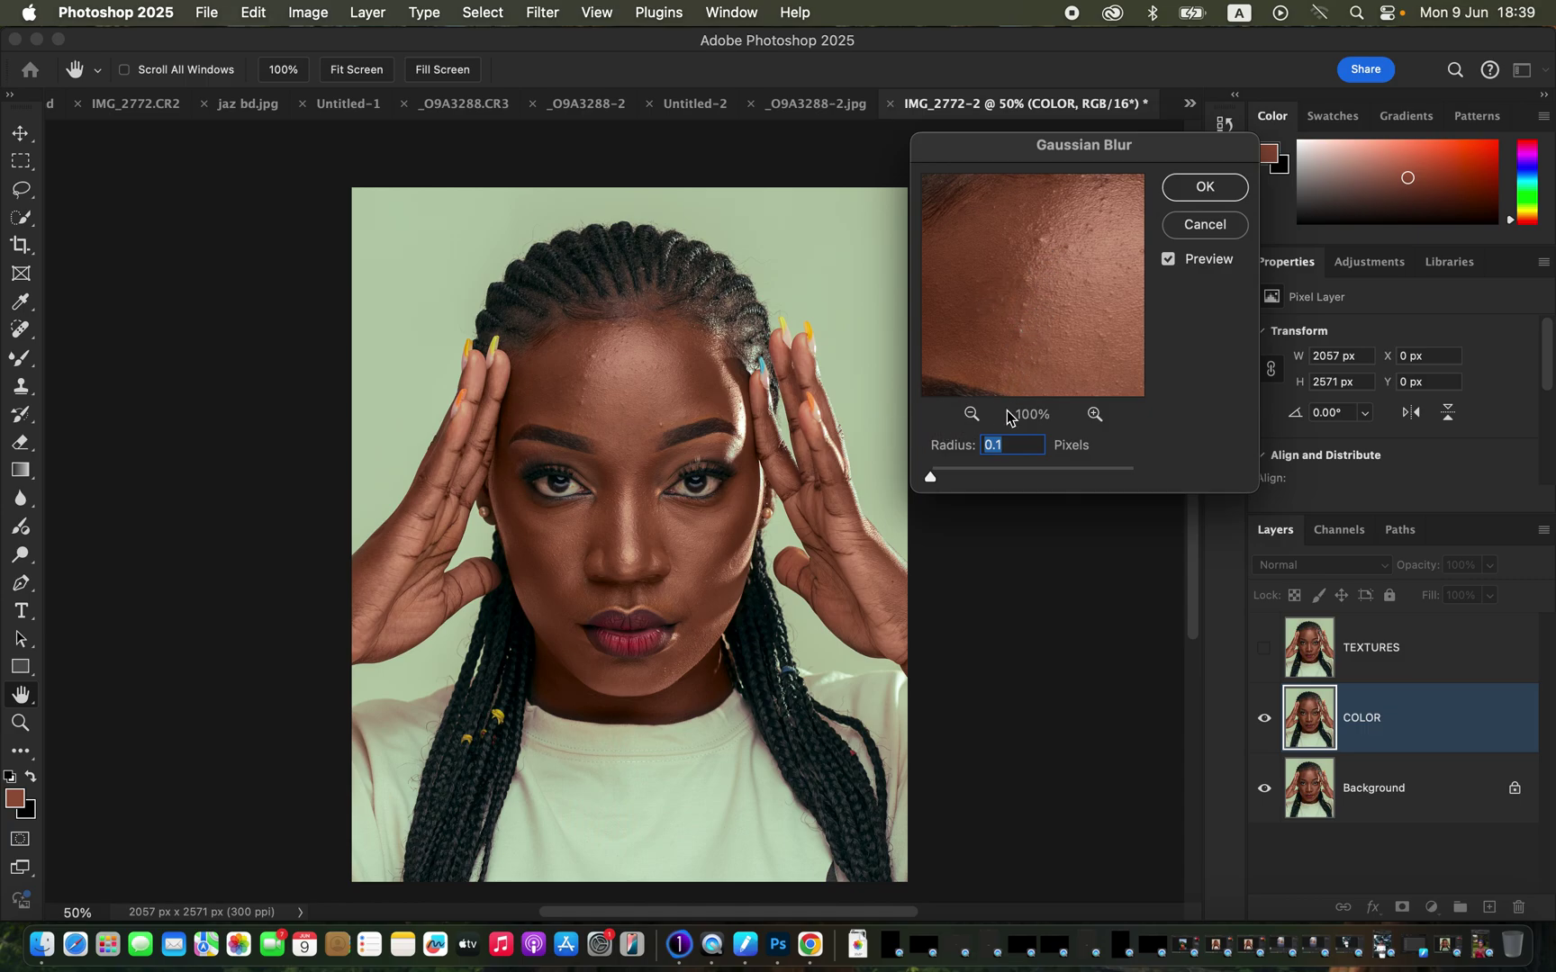
{"action": "left_click", "coordinate": [1094, 415]}
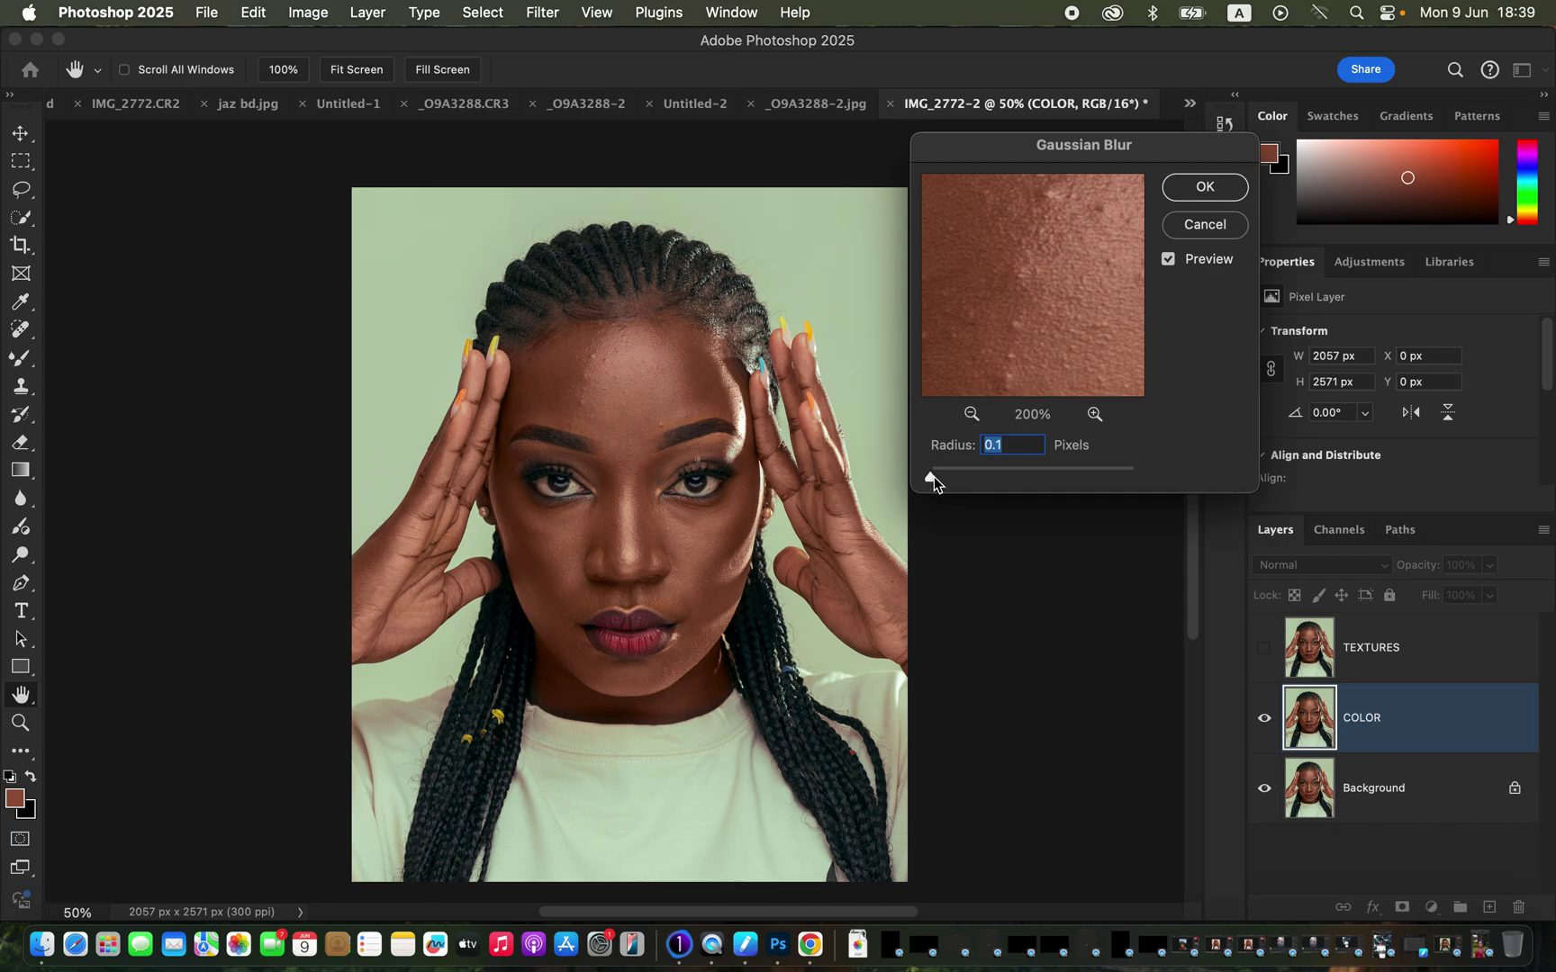
{"action": "left_click_drag", "start_coordinate": [951, 480], "coordinate": [994, 478]}
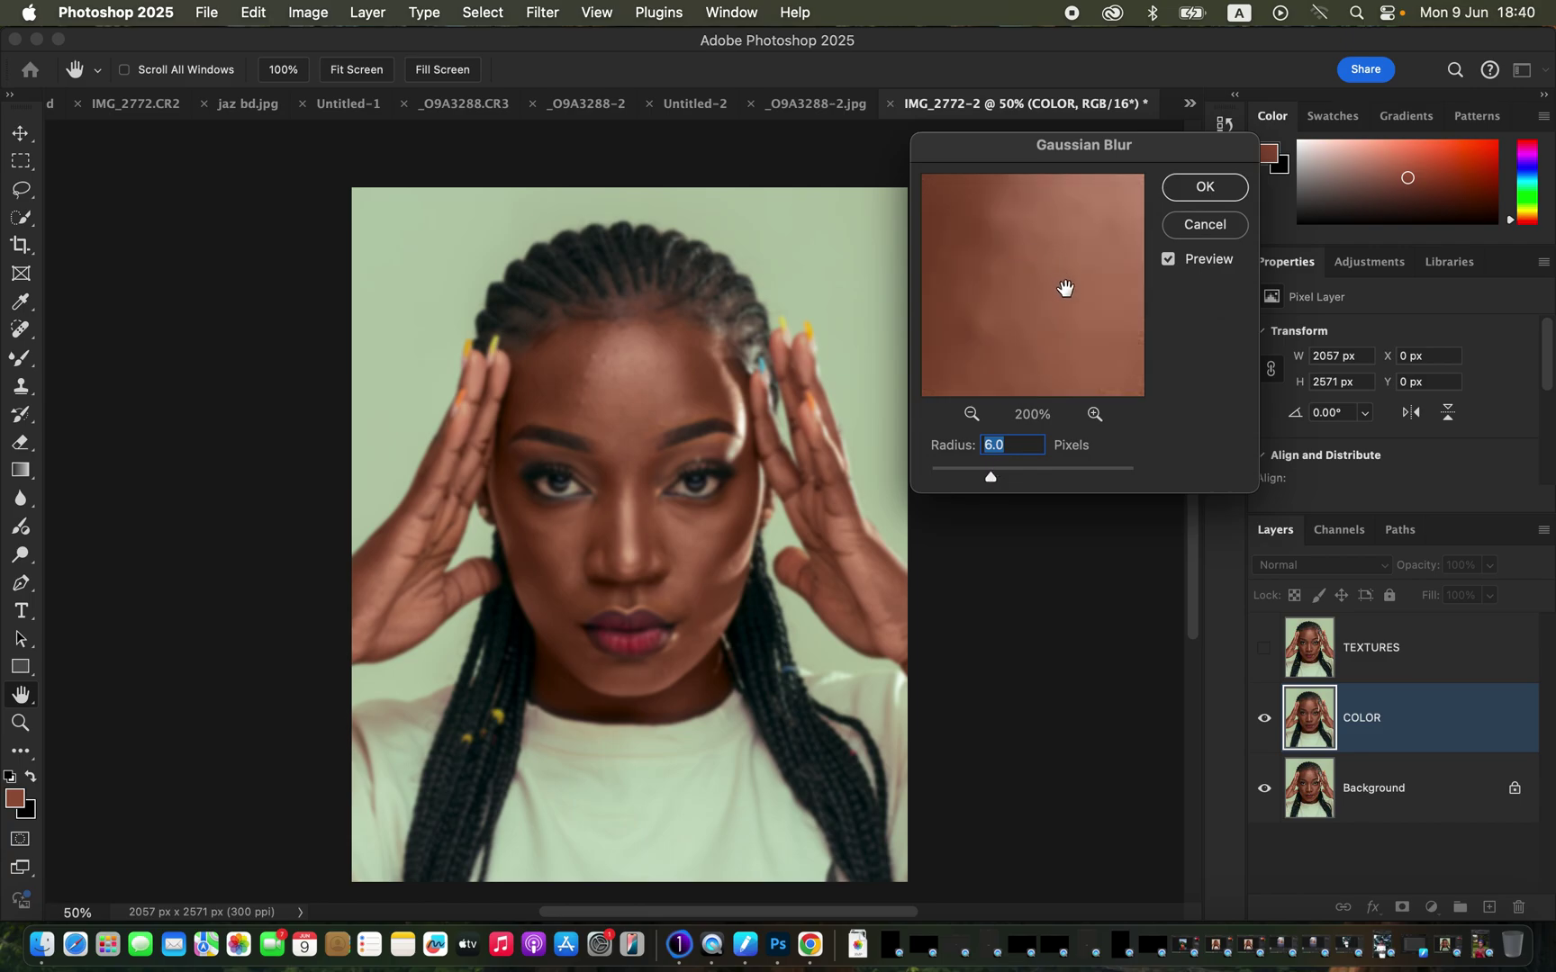
{"action": "mouse_move", "coordinate": [1035, 288]}
{"action": "left_mouse_down"}
{"action": "mouse_move", "coordinate": [1026, 326]}
{"action": "mouse_move", "coordinate": [1045, 337]}
{"action": "mouse_move", "coordinate": [1037, 306]}
{"action": "left_mouse_up"}
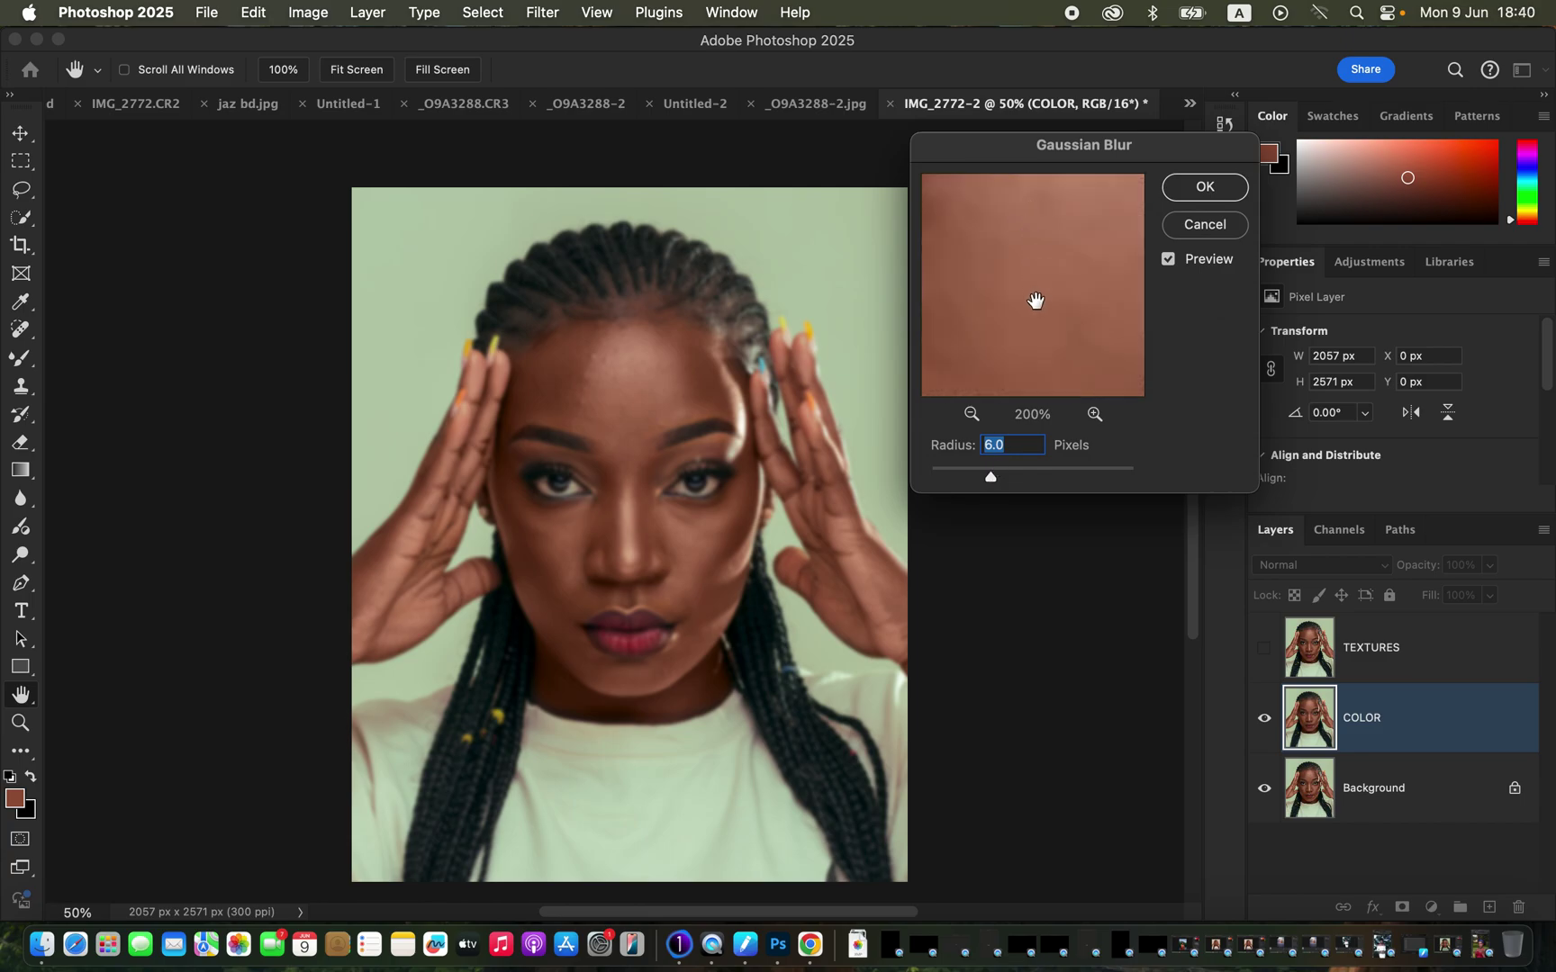
{"action": "left_click", "coordinate": [1204, 189]}
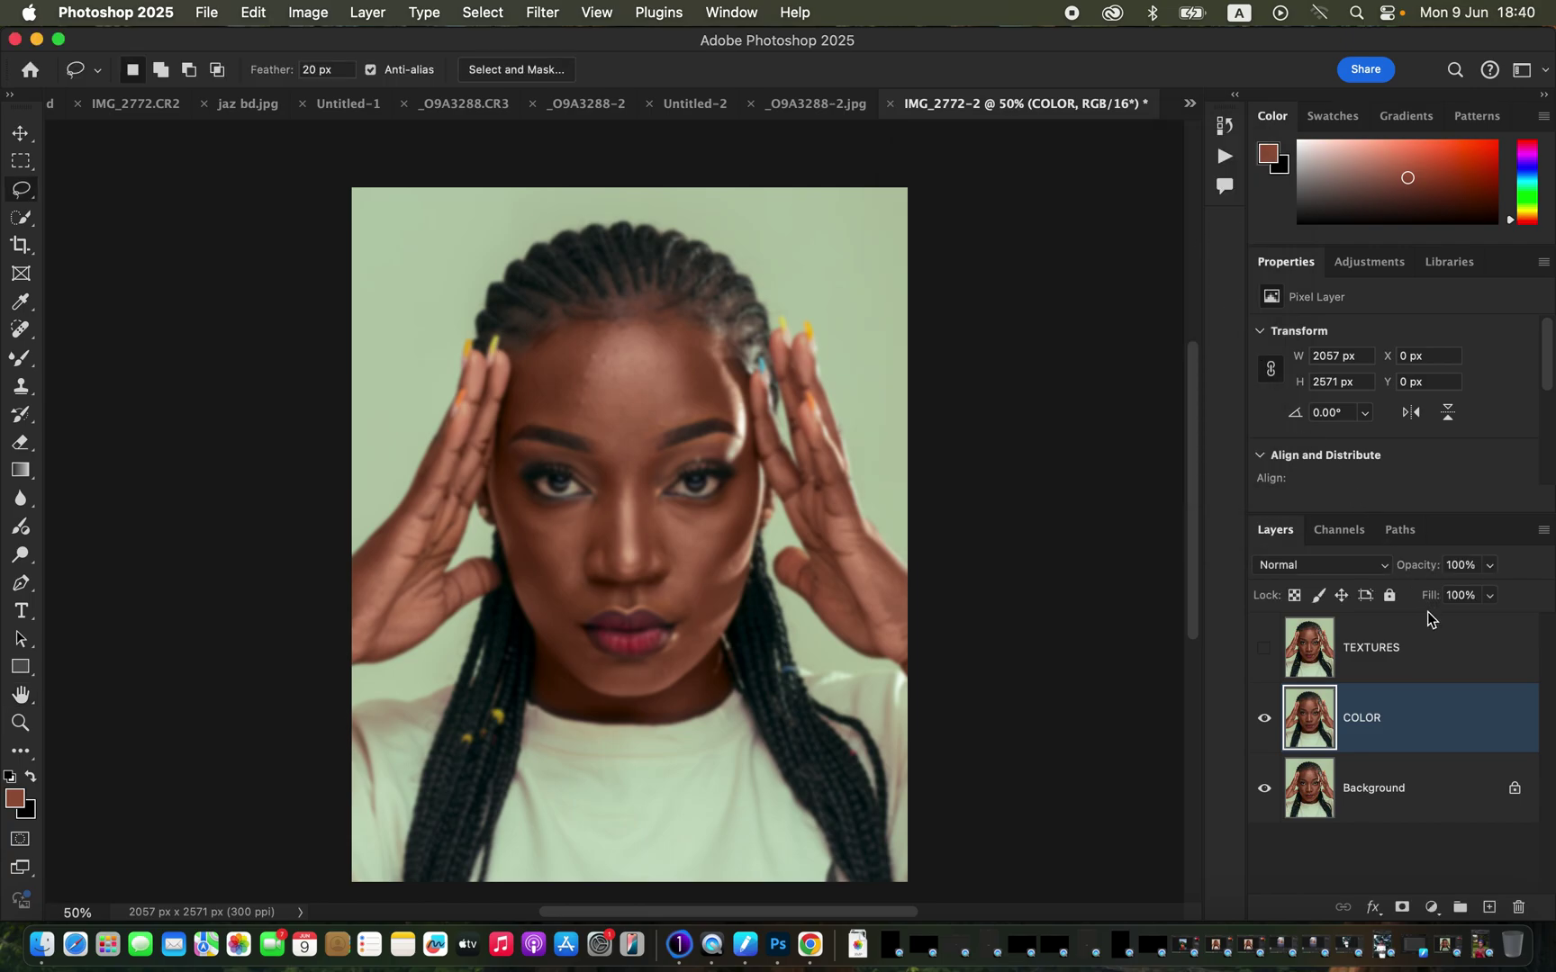
Show and select TEXTURES, then set Apply Image to source COLOR, RGB, Add, Invert
{"action": "left_click", "coordinate": [1419, 658]}
{"action": "left_click", "coordinate": [1265, 656]}
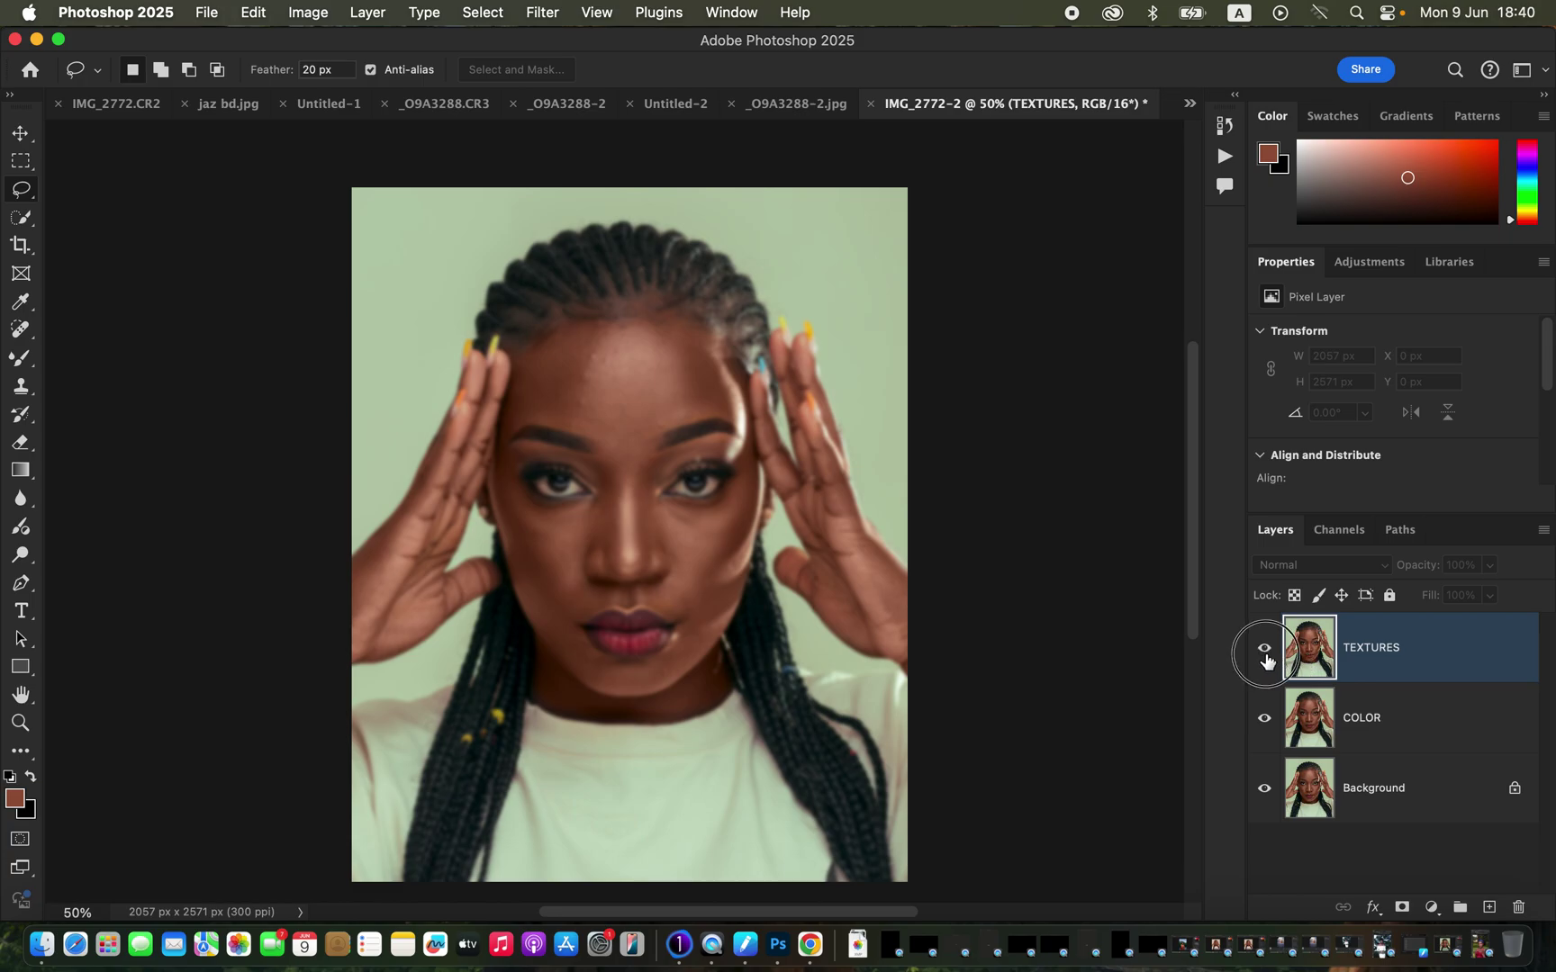
{"action": "left_click", "coordinate": [309, 11]}
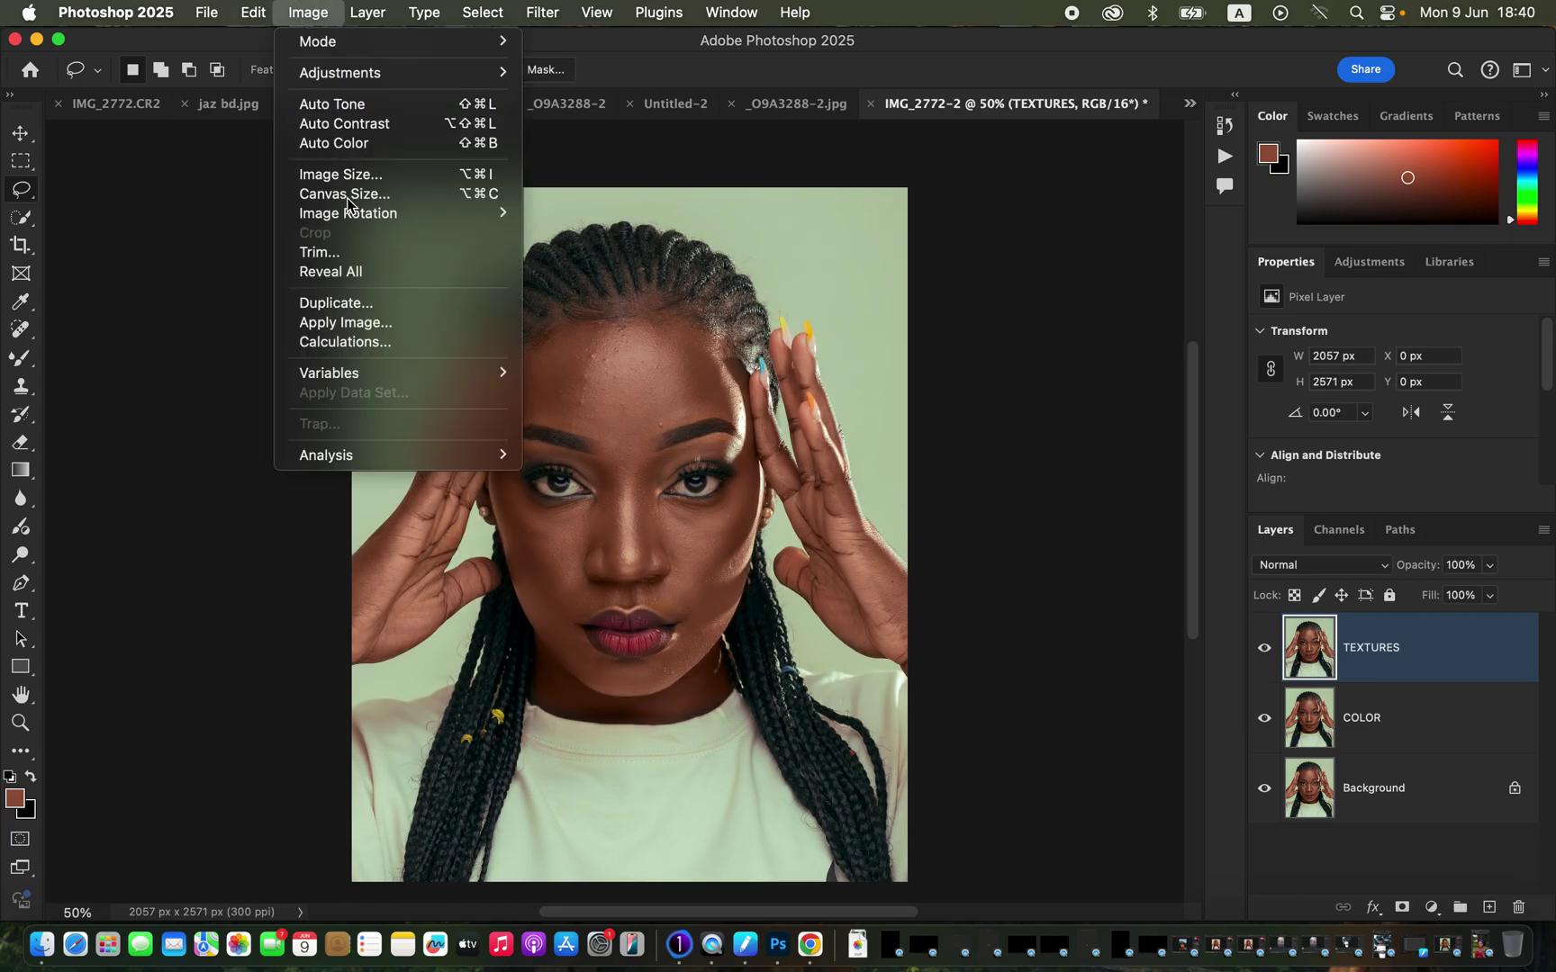
{"action": "left_click", "coordinate": [346, 323]}
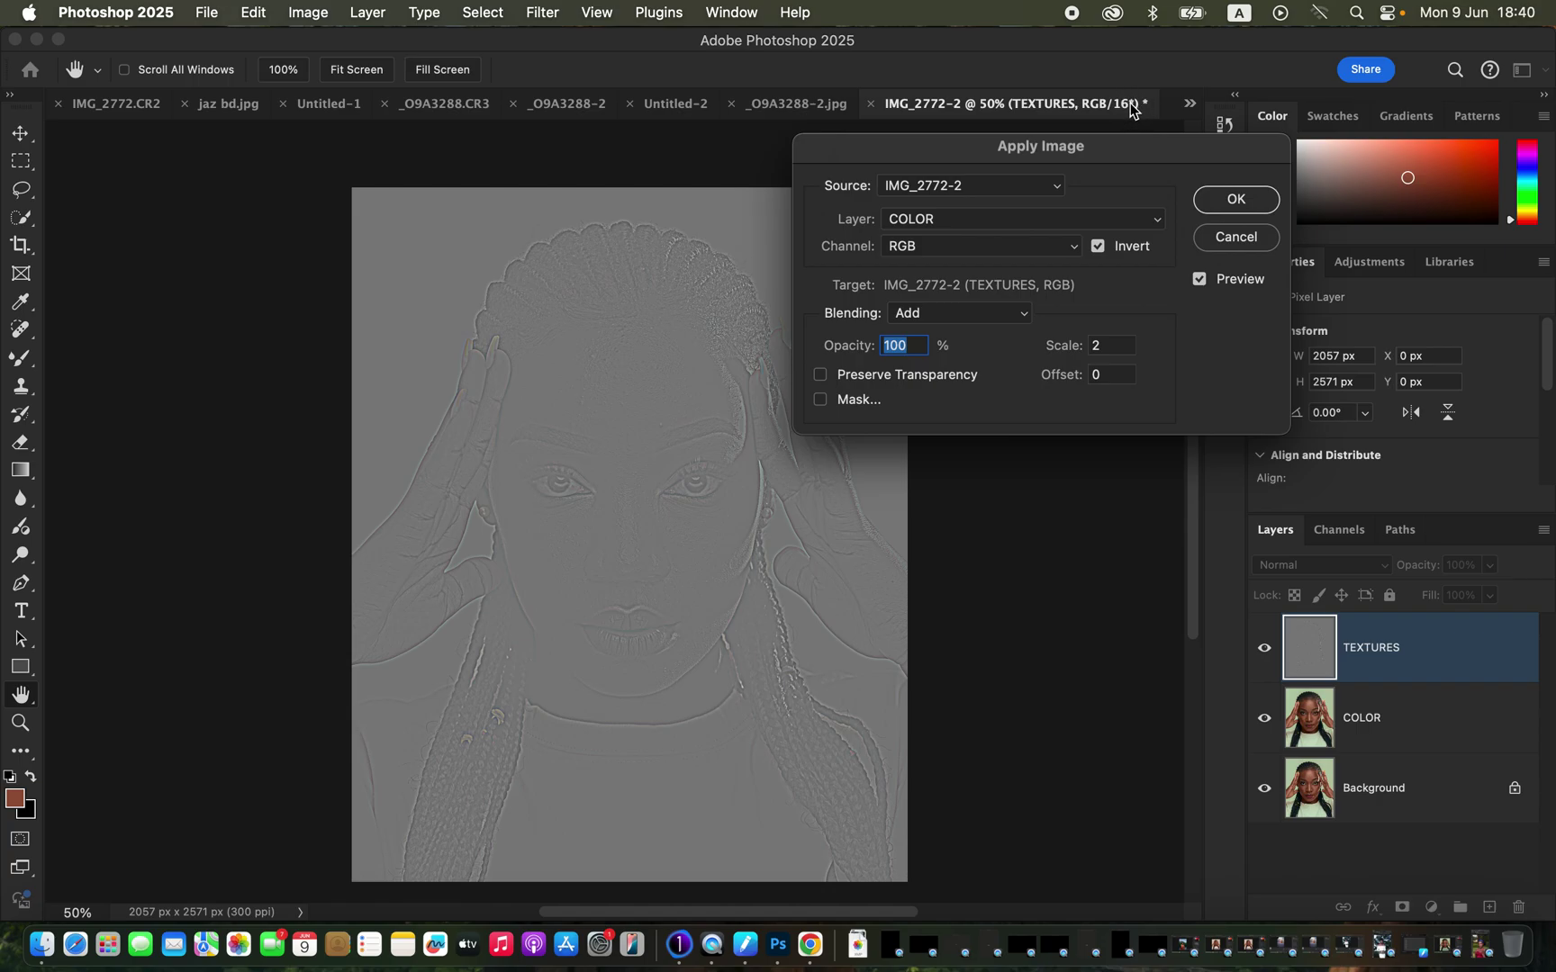
{"action": "left_click", "coordinate": [937, 223]}
{"action": "left_click", "coordinate": [938, 223]}
{"action": "left_click", "coordinate": [963, 247]}
{"action": "left_click", "coordinate": [967, 246]}
{"action": "left_click", "coordinate": [959, 312]}
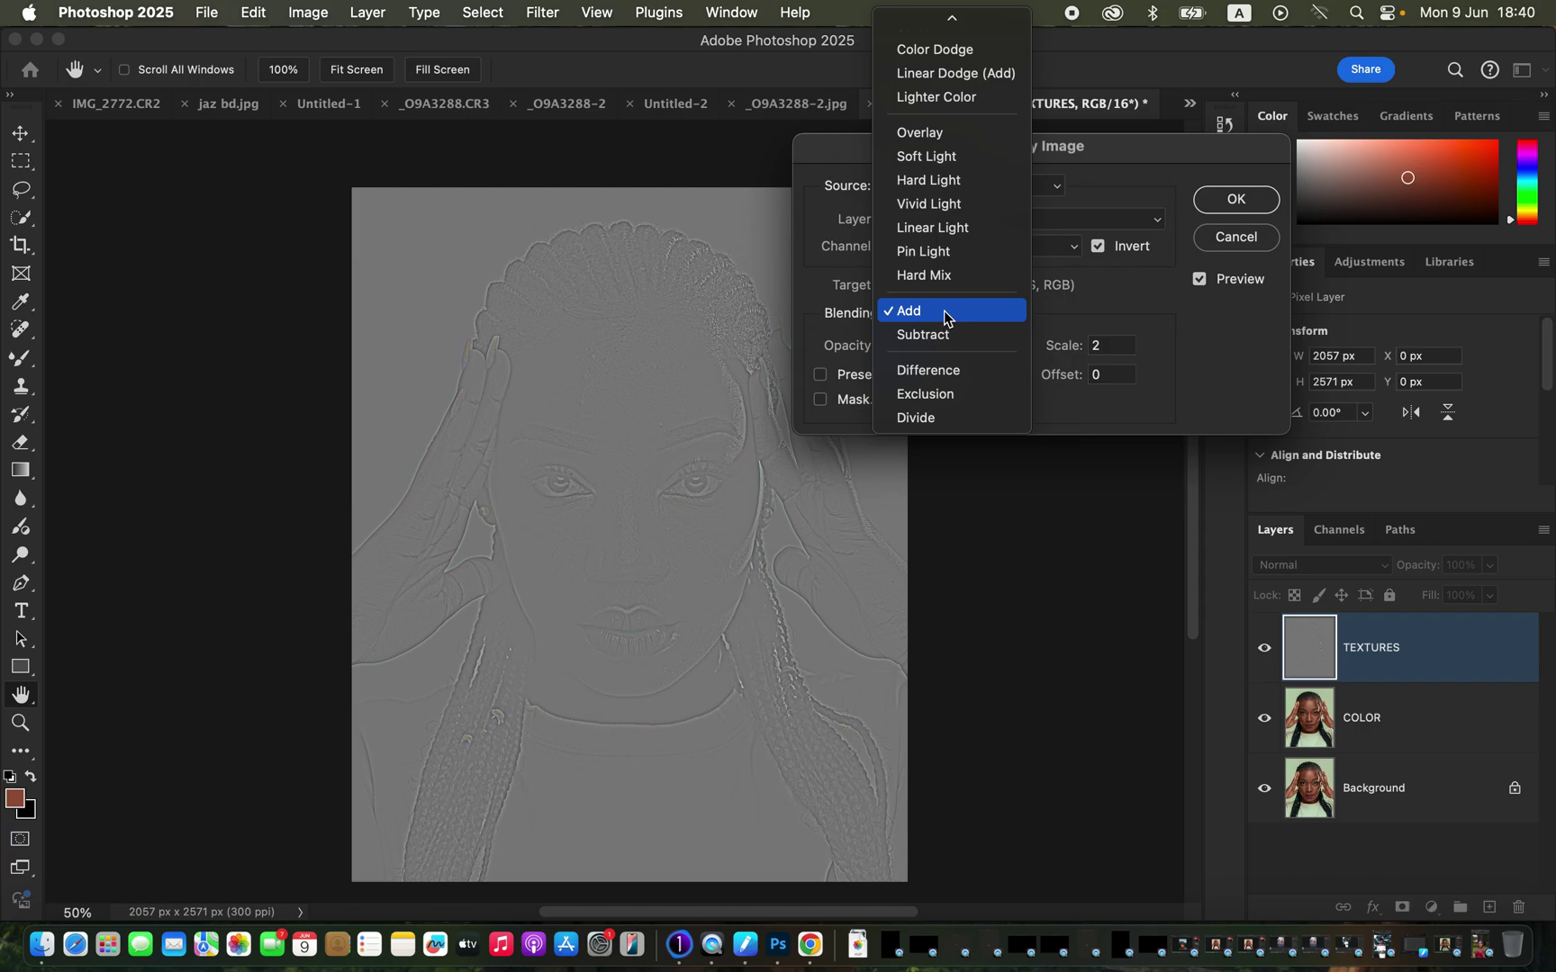
{"action": "left_click", "coordinate": [944, 313]}
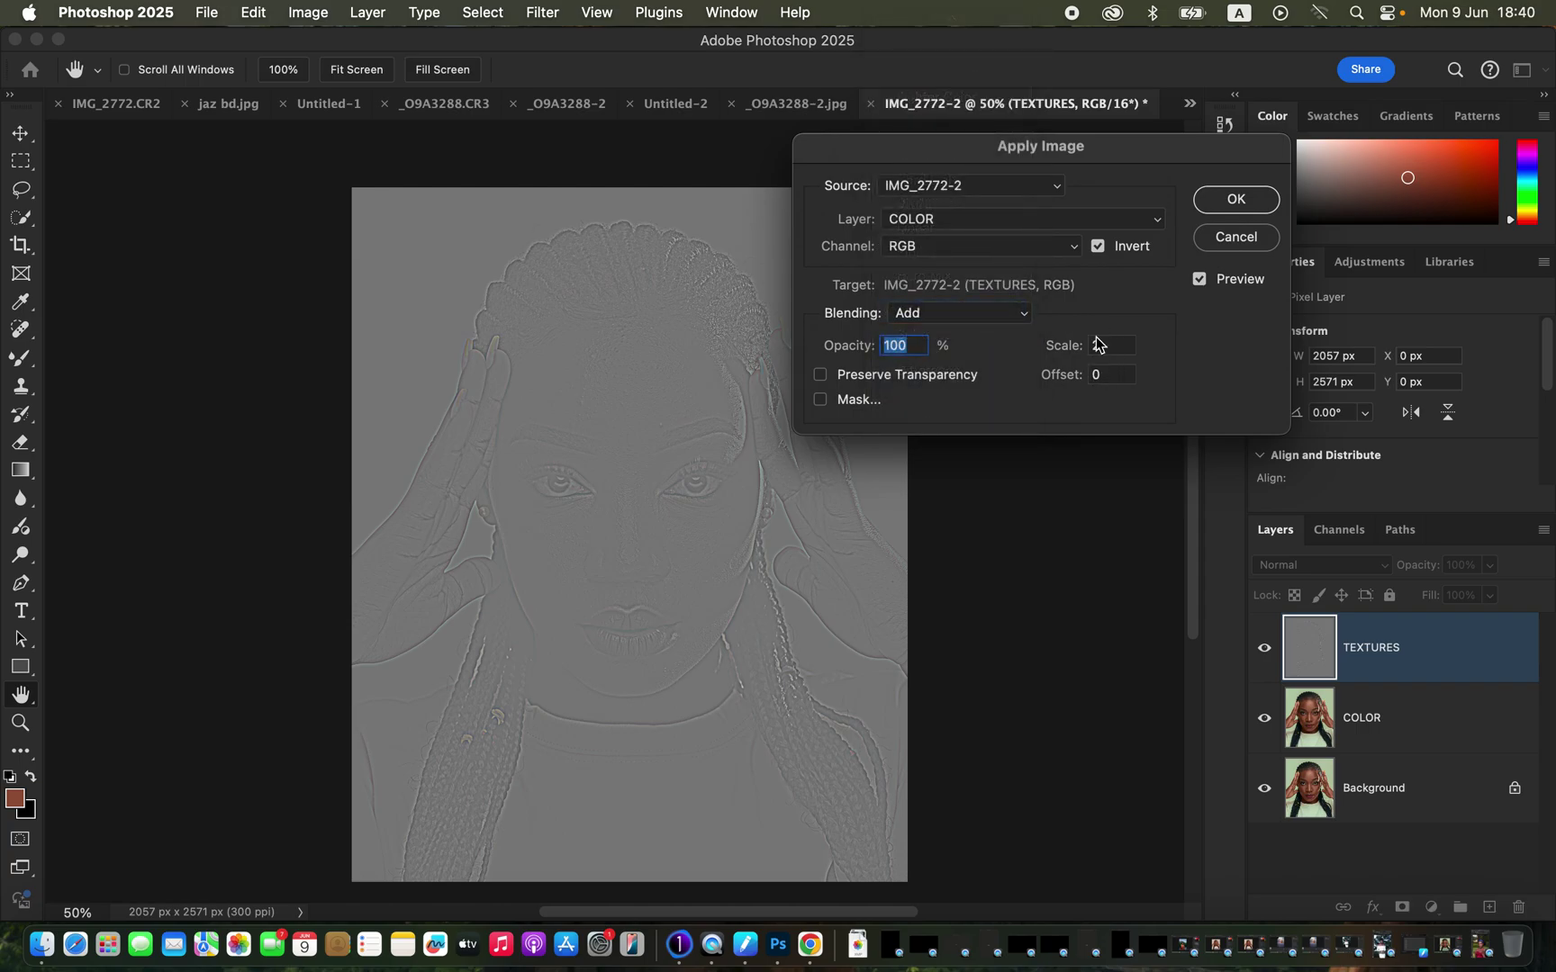
{"action": "left_click", "coordinate": [1099, 247]}
{"action": "left_click", "coordinate": [1099, 246]}
Try Subtract blending, then settle on Add with Invert and apply it to TEXTURES
{"action": "left_click", "coordinate": [968, 220]}
{"action": "left_click", "coordinate": [969, 217]}
{"action": "left_click", "coordinate": [969, 249]}
{"action": "left_click", "coordinate": [969, 247]}
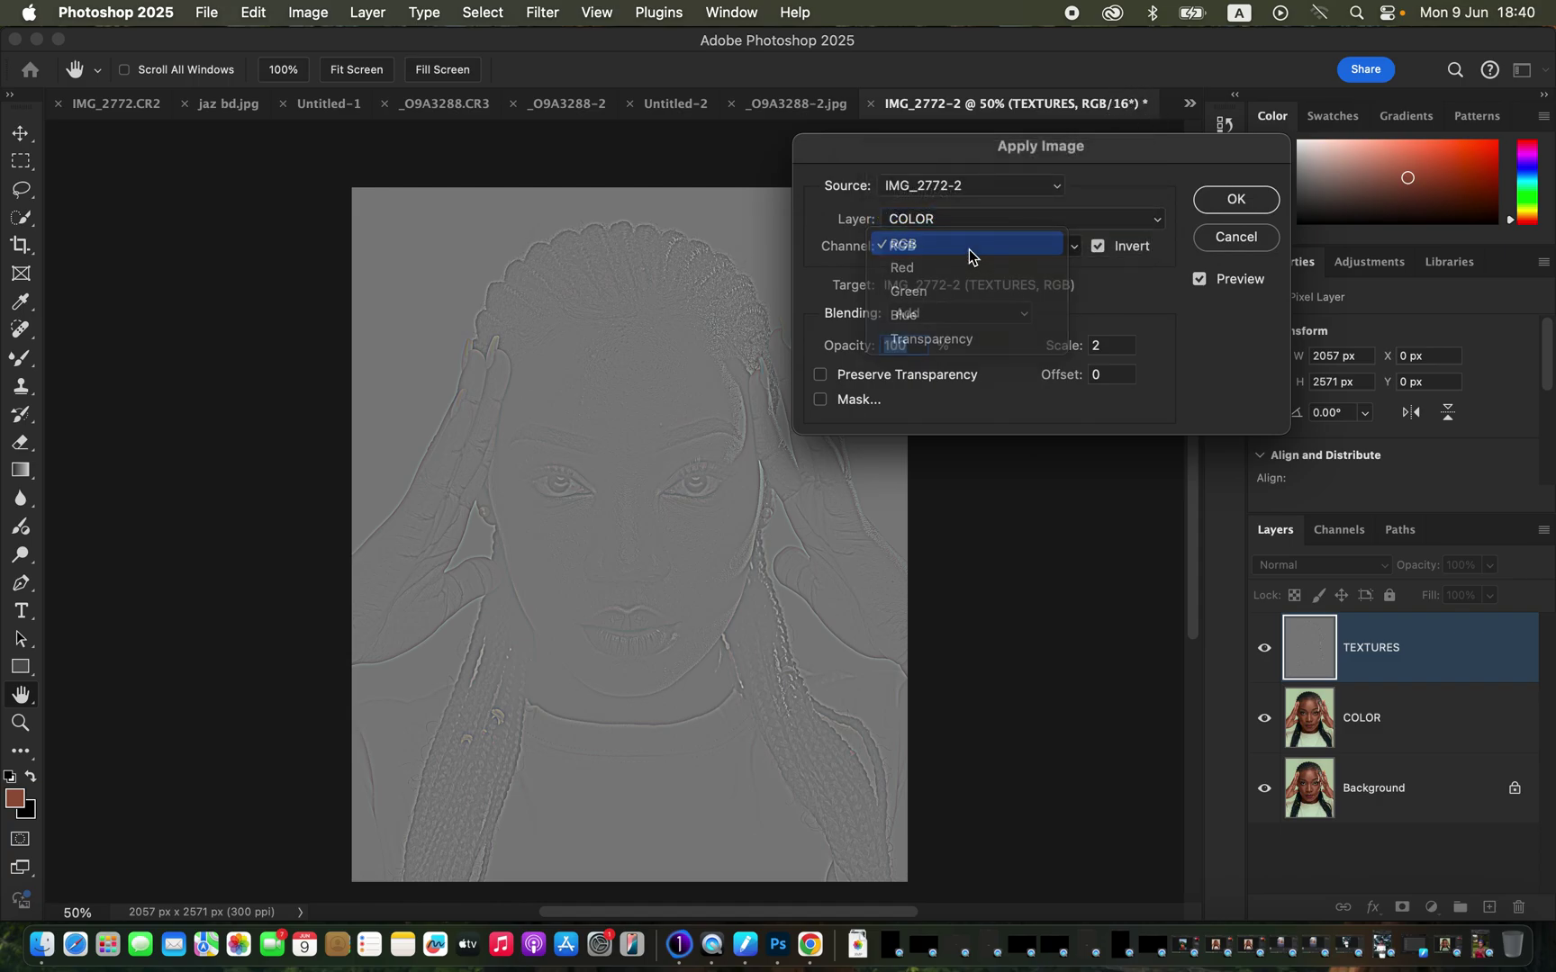
{"action": "left_click", "coordinate": [1099, 247]}
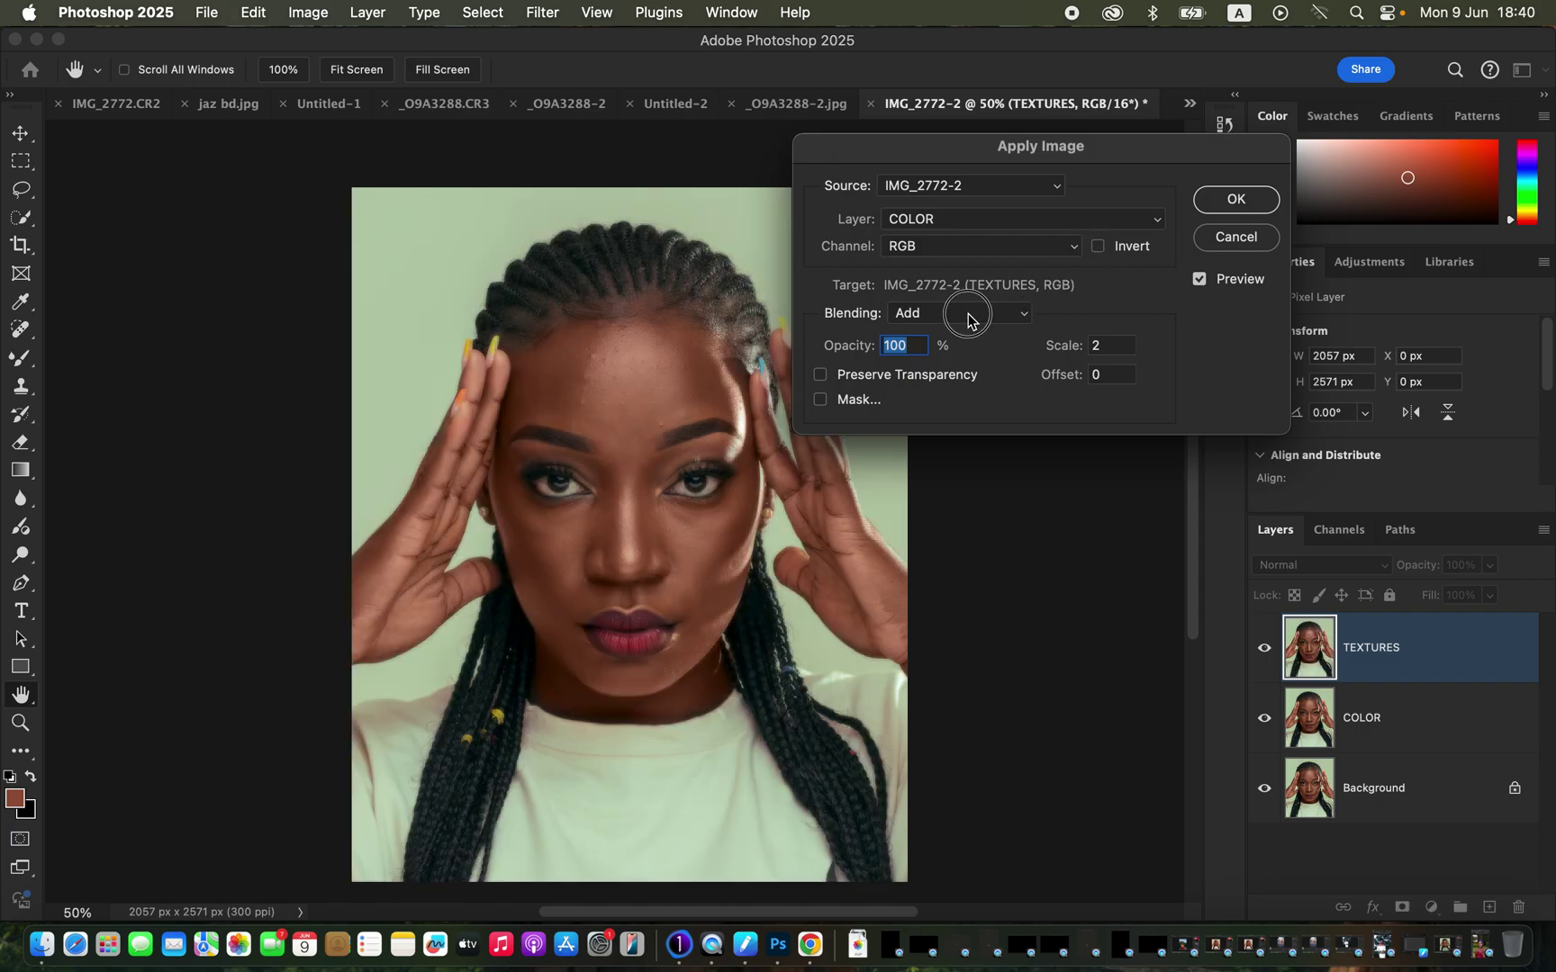
{"action": "left_click", "coordinate": [969, 315]}
{"action": "left_click", "coordinate": [969, 335]}
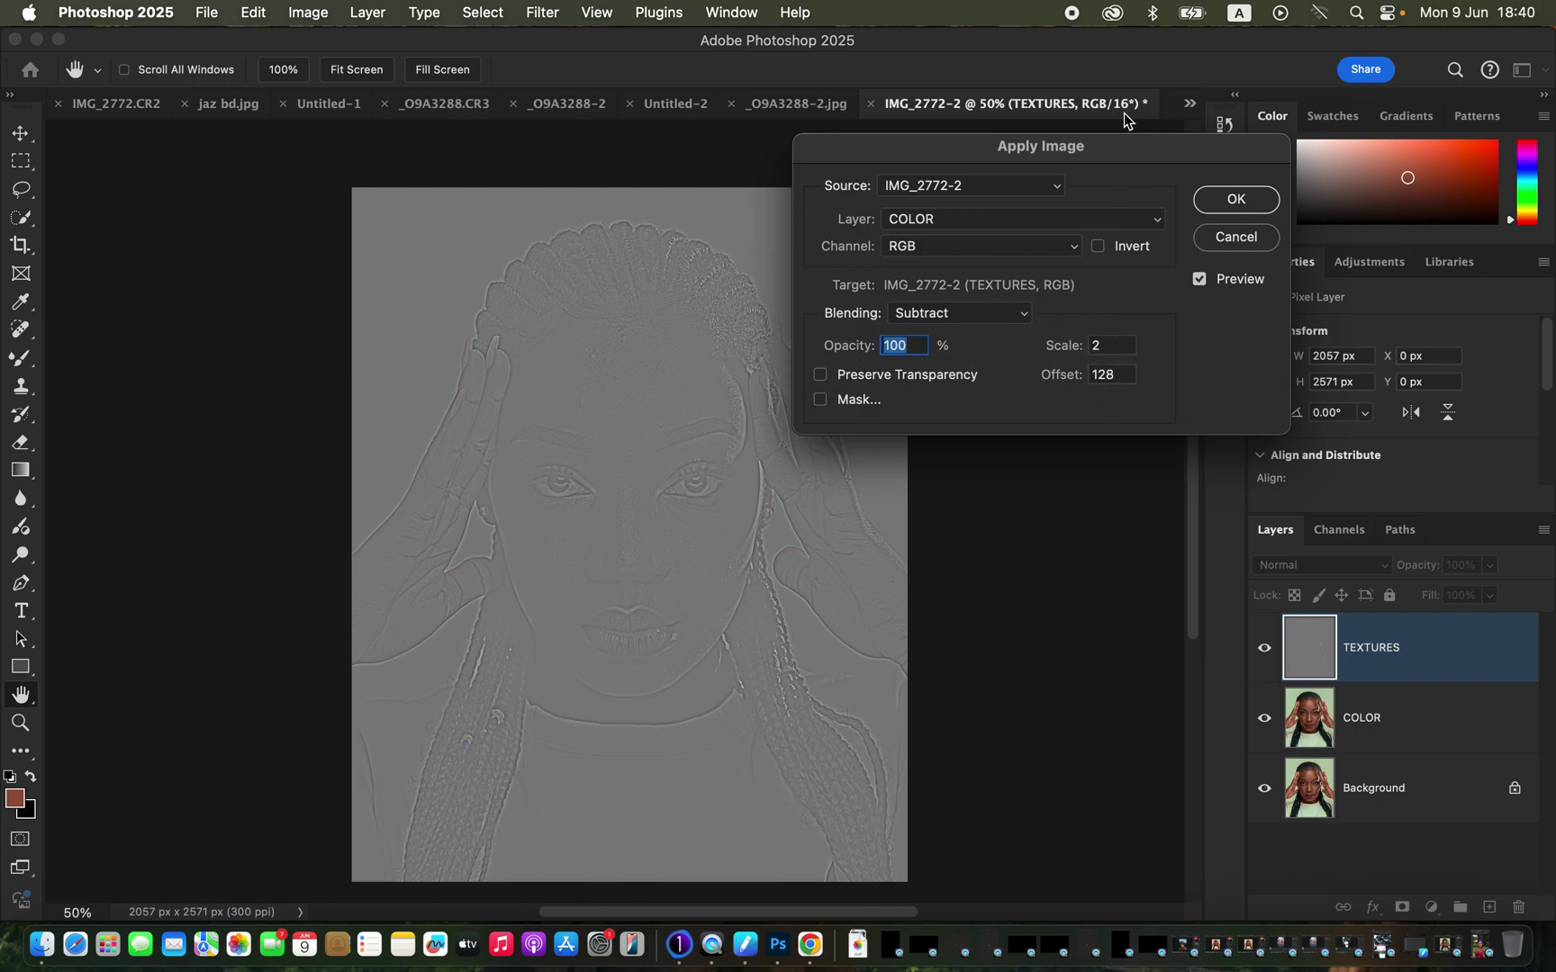
{"action": "left_click", "coordinate": [992, 313]}
{"action": "left_click", "coordinate": [978, 286]}
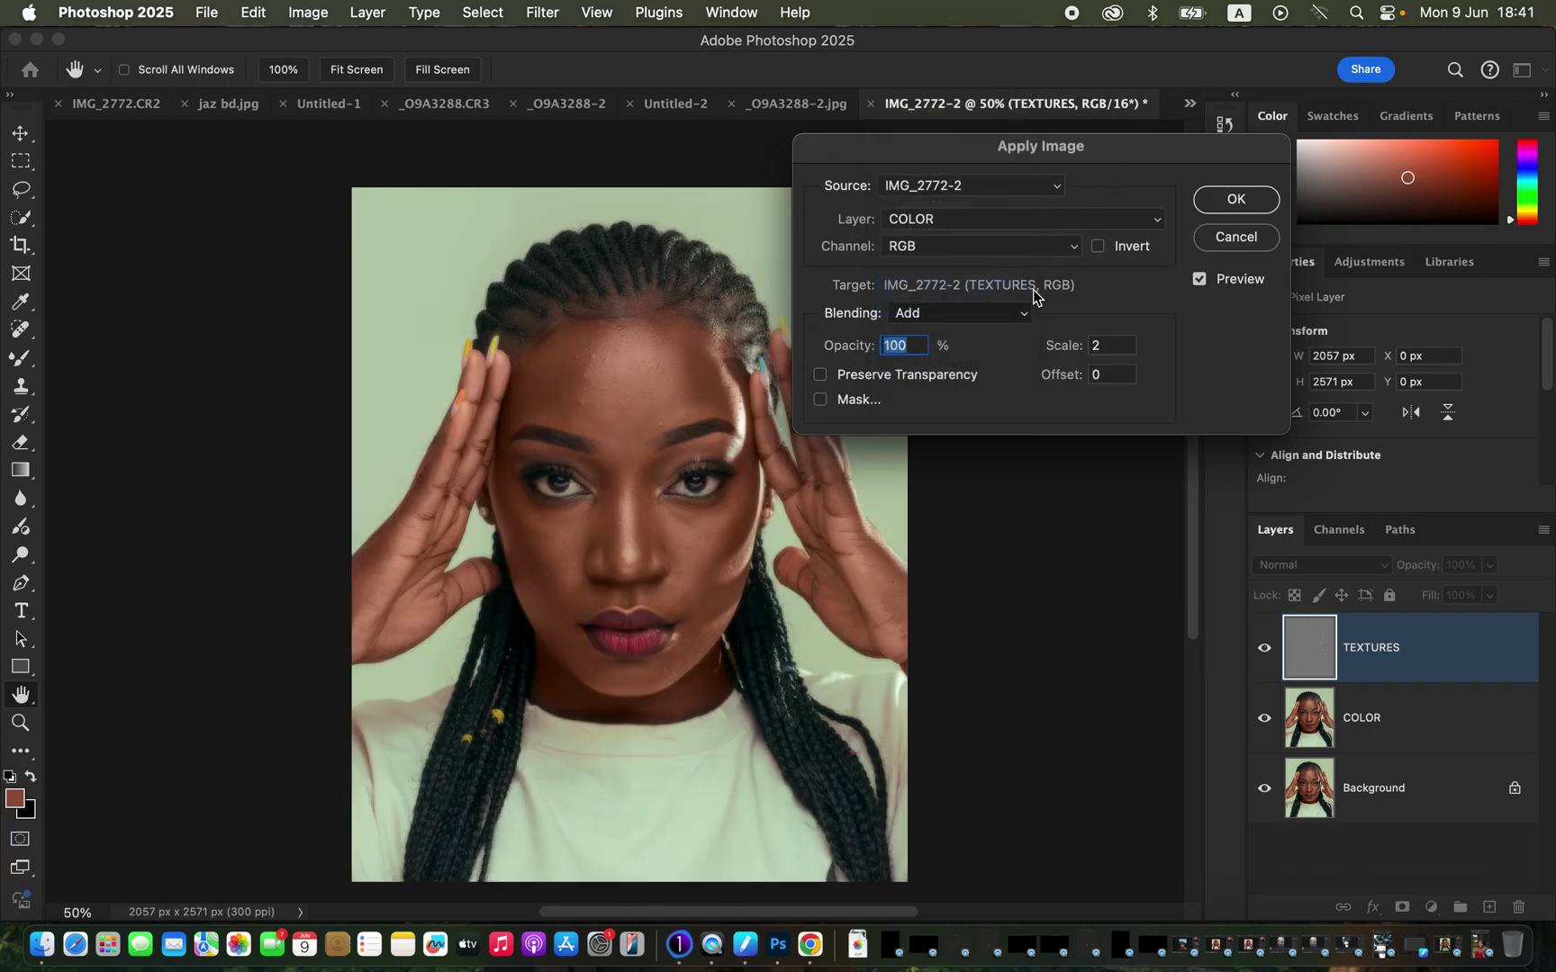
{"action": "left_click", "coordinate": [1099, 247]}
{"action": "left_click", "coordinate": [1237, 199]}
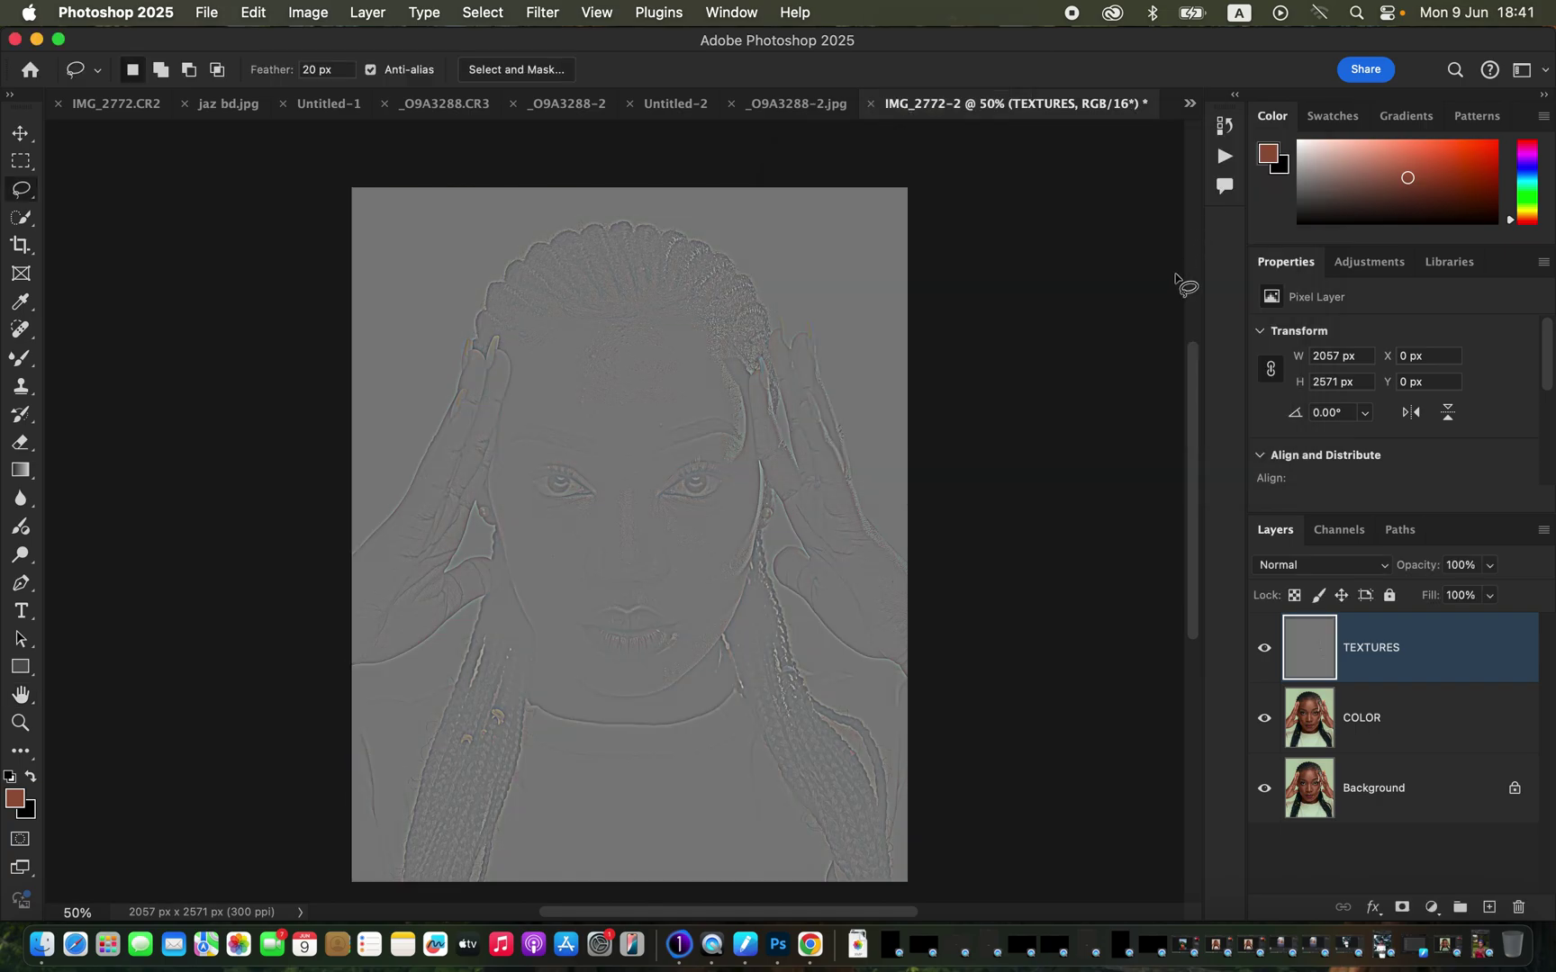
Set TEXTURES to Linear Light and group it with COLOR into Group 1
{"action": "left_click", "coordinate": [1327, 567]}
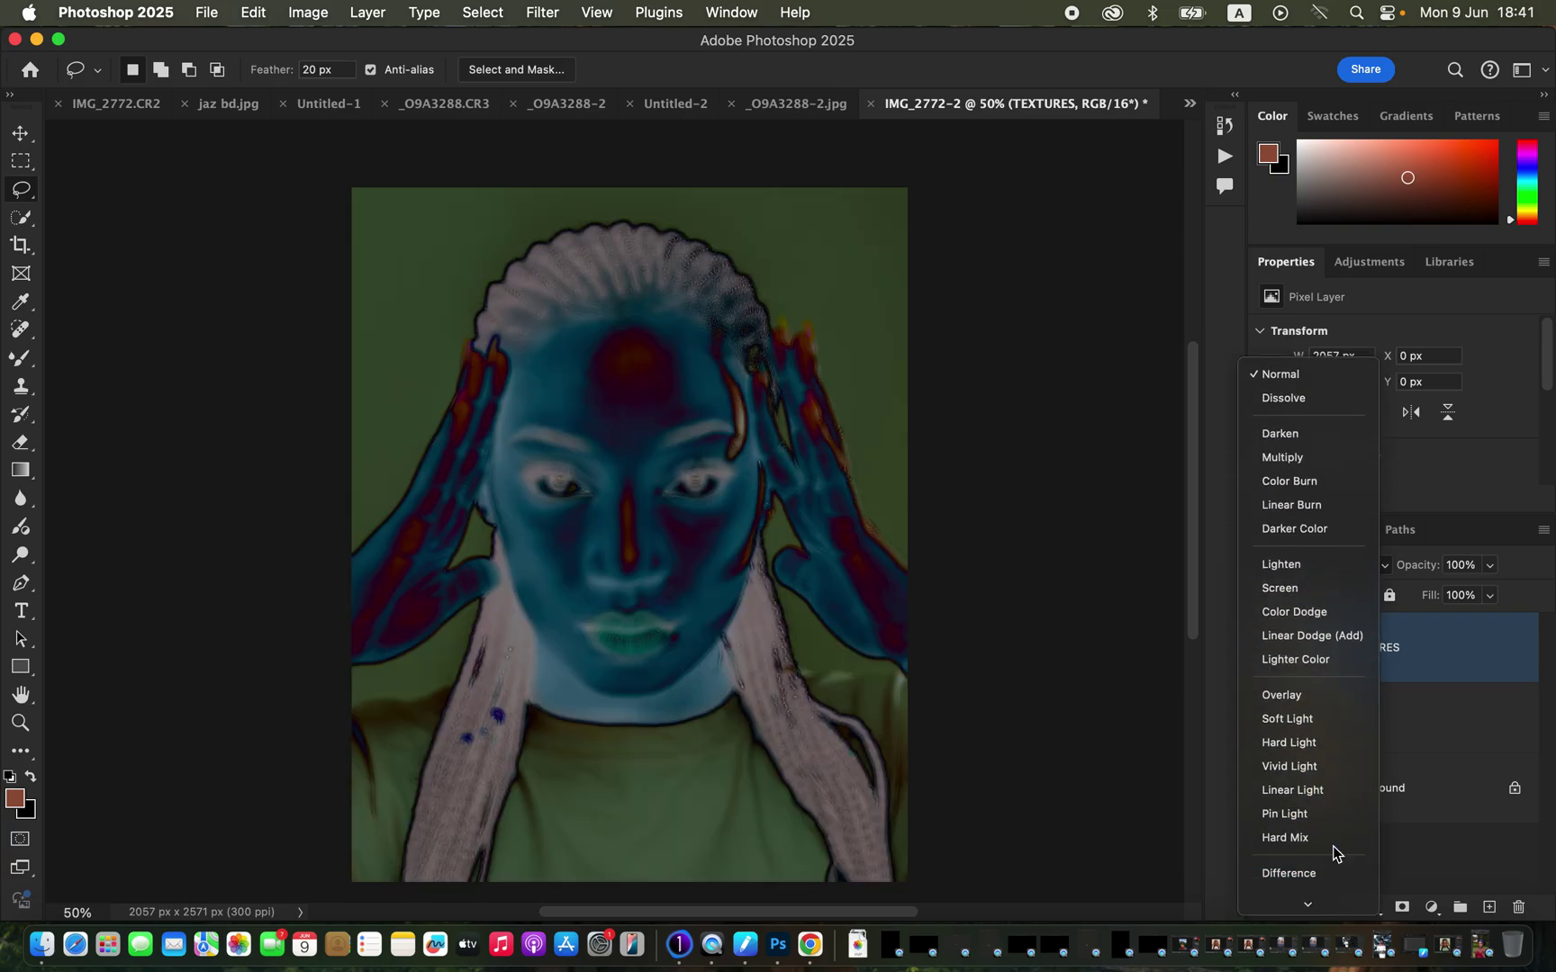
{"action": "left_click", "coordinate": [1324, 790]}
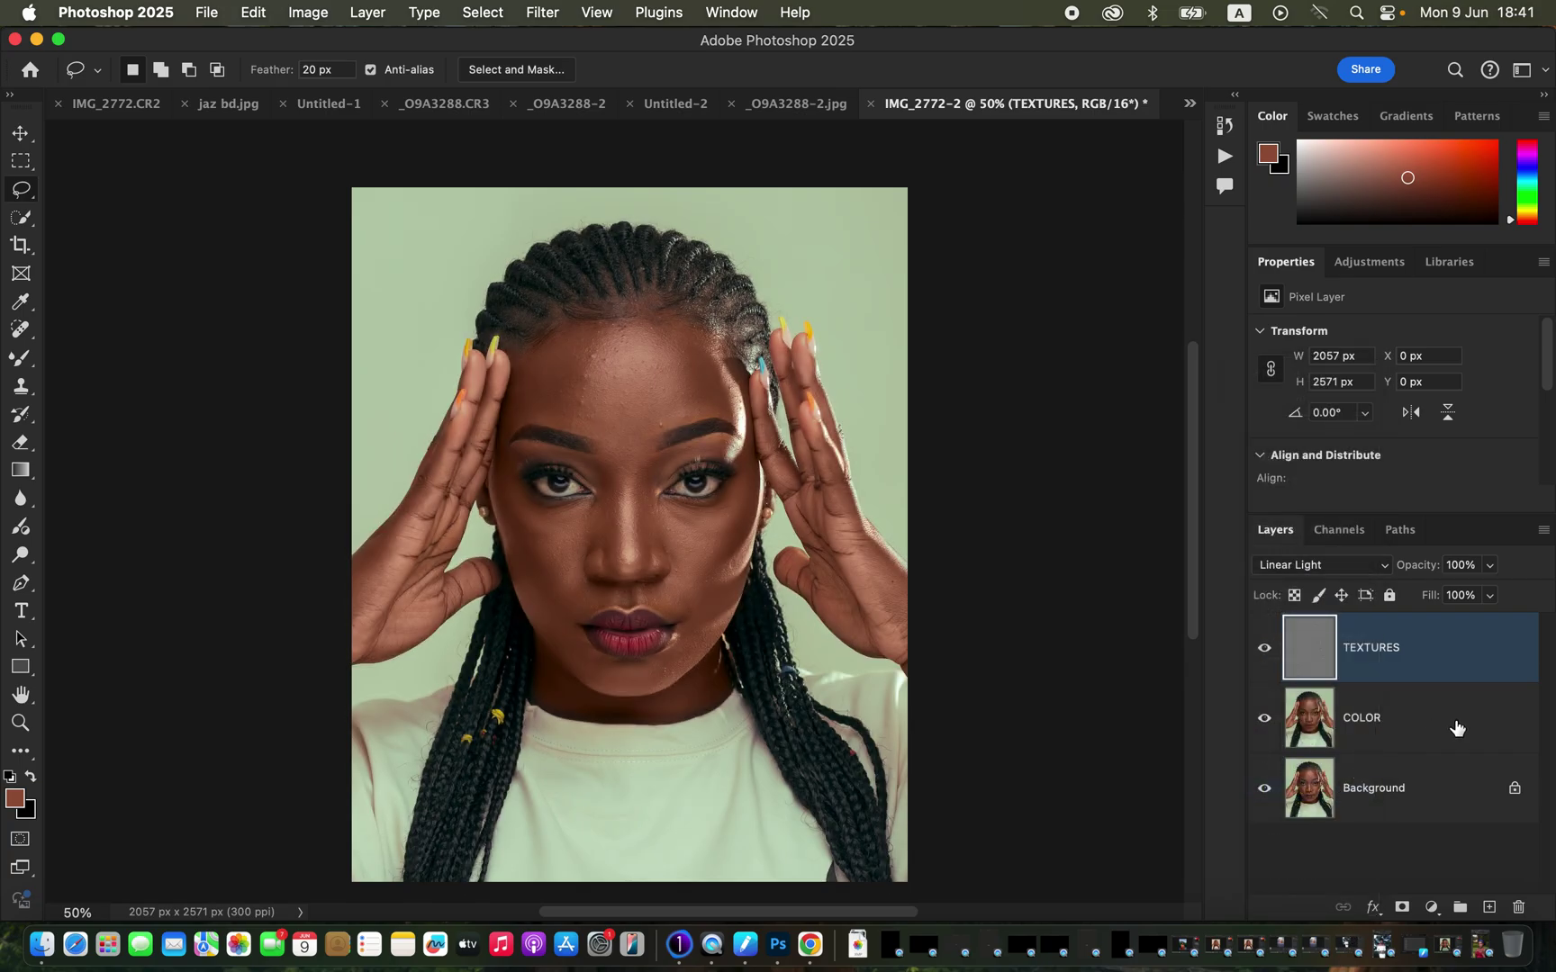
{"action": "left_click", "coordinate": [1454, 726], "text": "shift"}
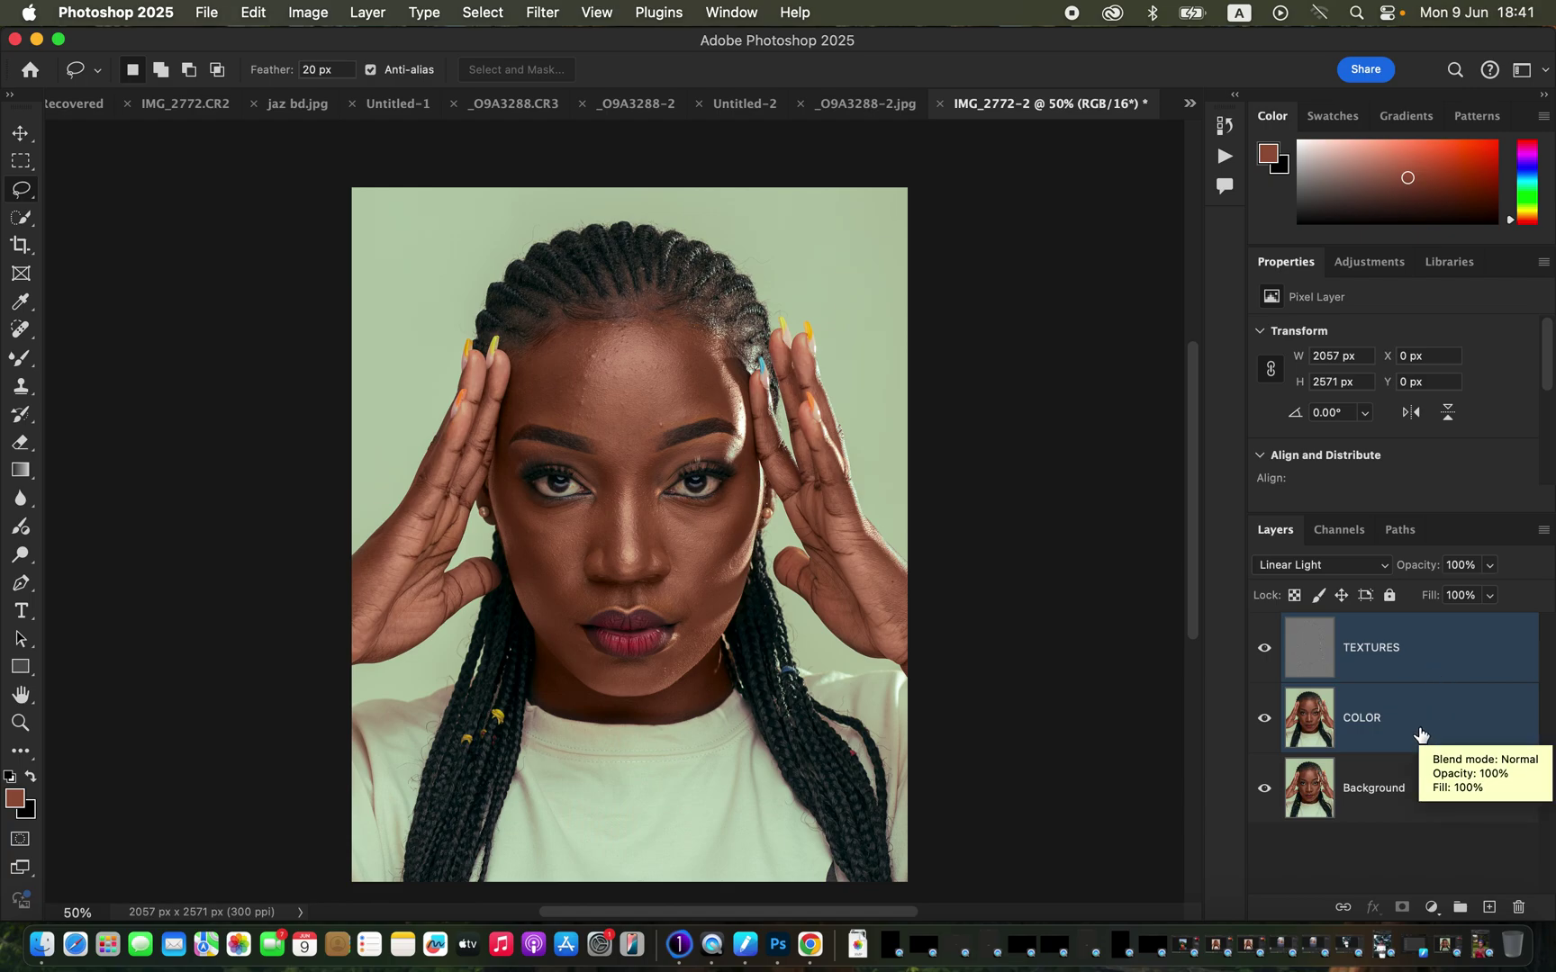
{"action": "key", "text": "super+g"}
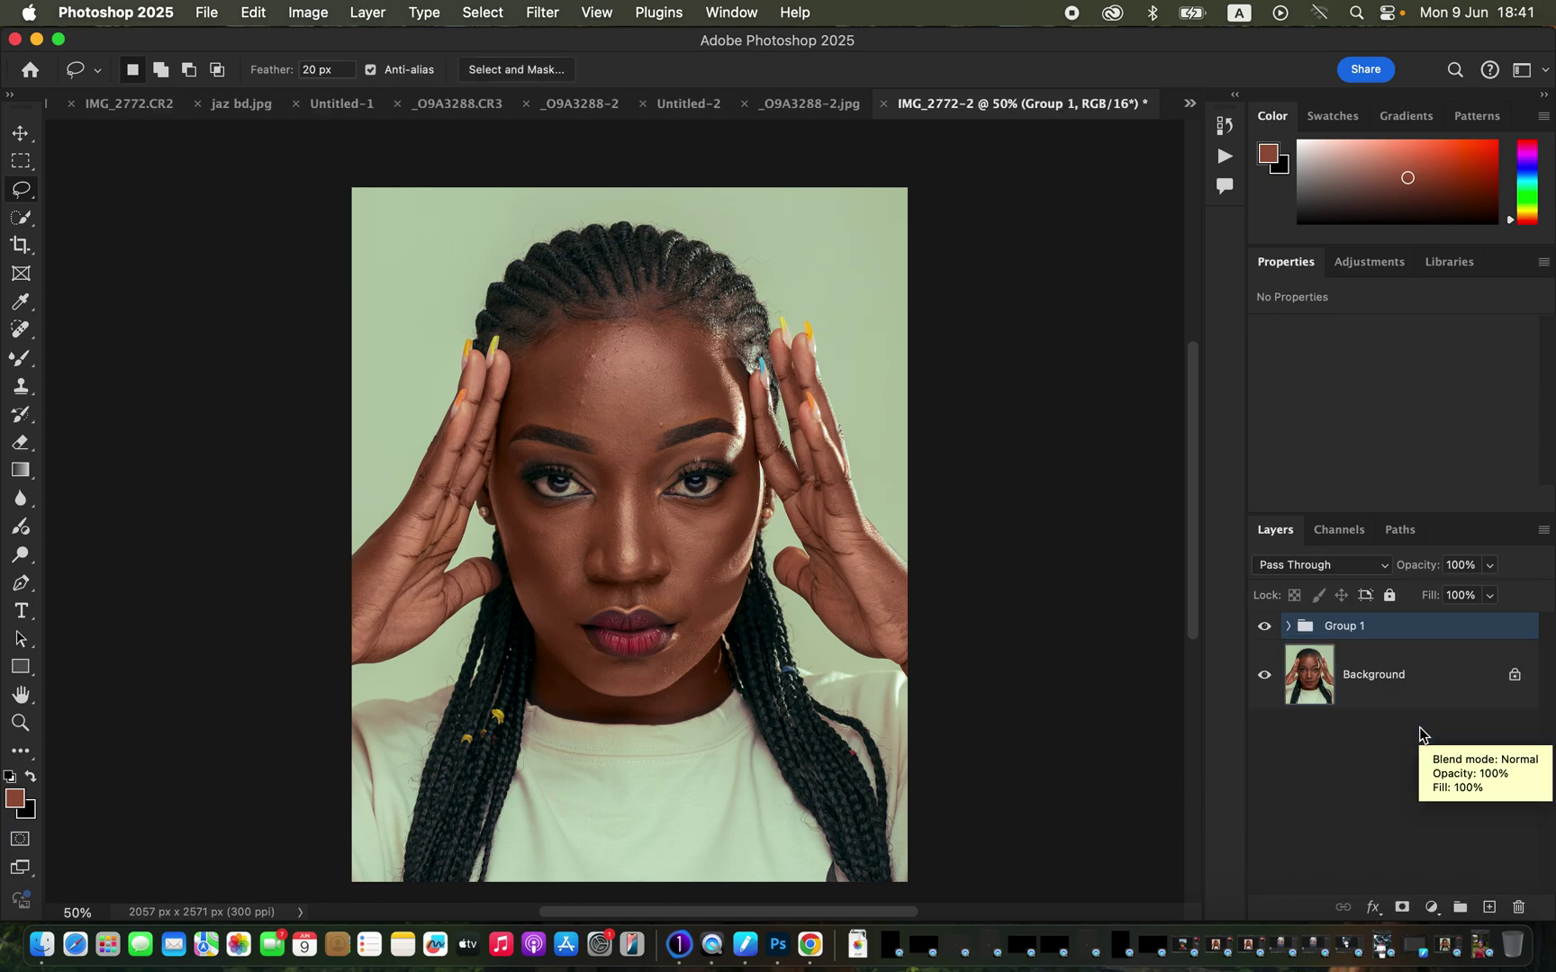
Expand Group 1, select COLOR, hide TEXTURES, and pick the Mixer Brush Tool
{"action": "left_click", "coordinate": [1289, 628]}
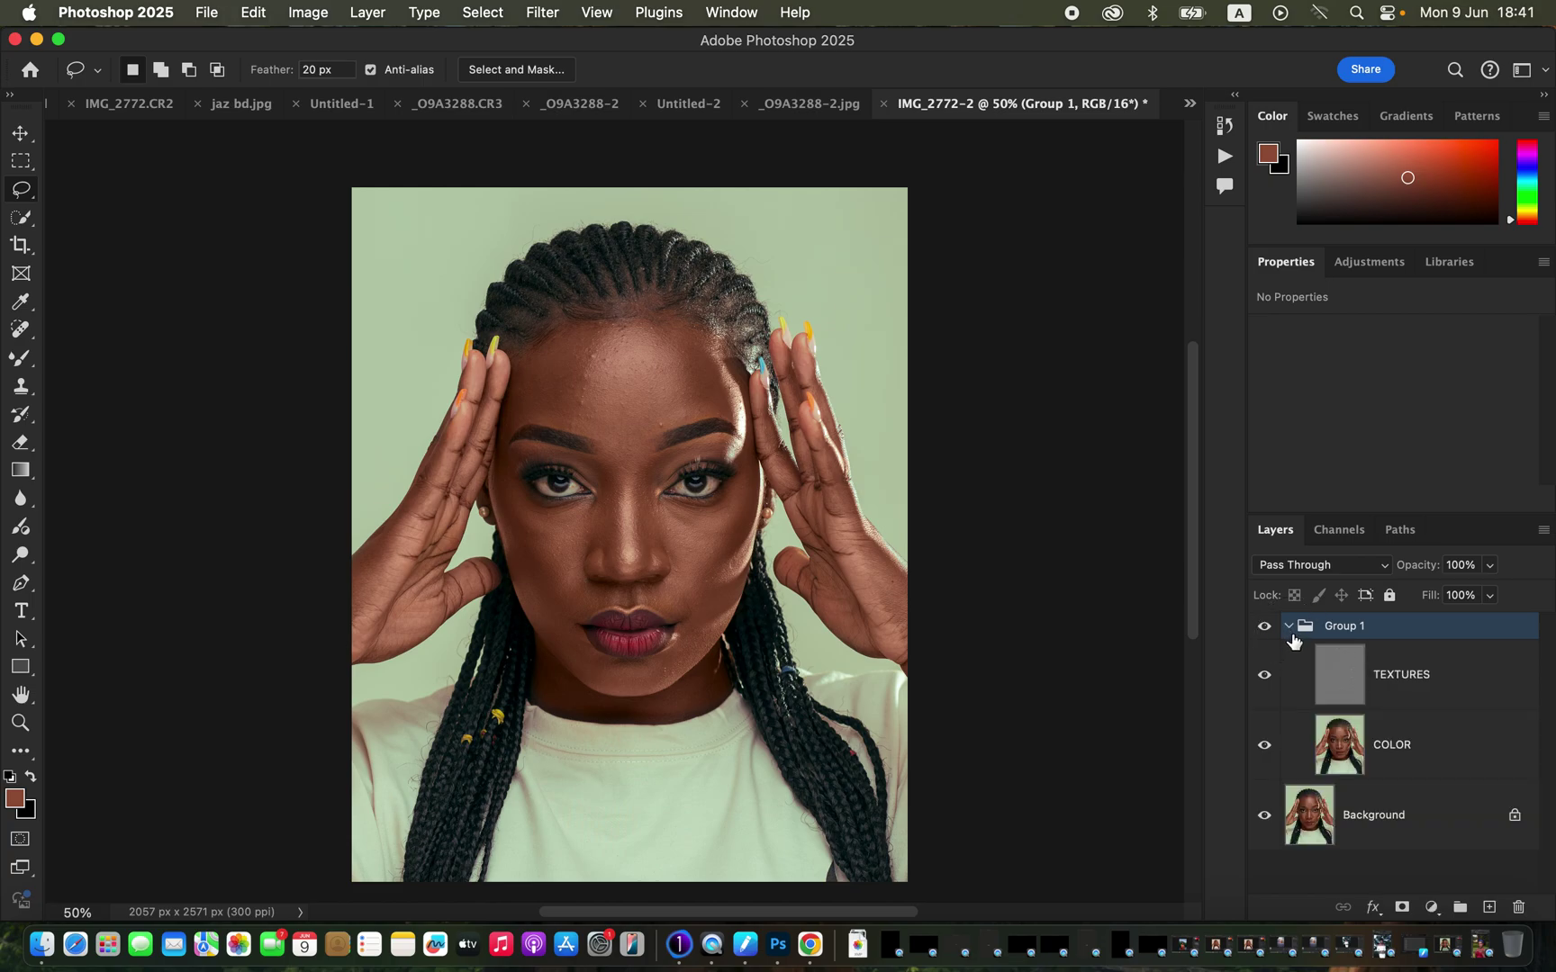
{"action": "left_click", "coordinate": [1393, 754]}
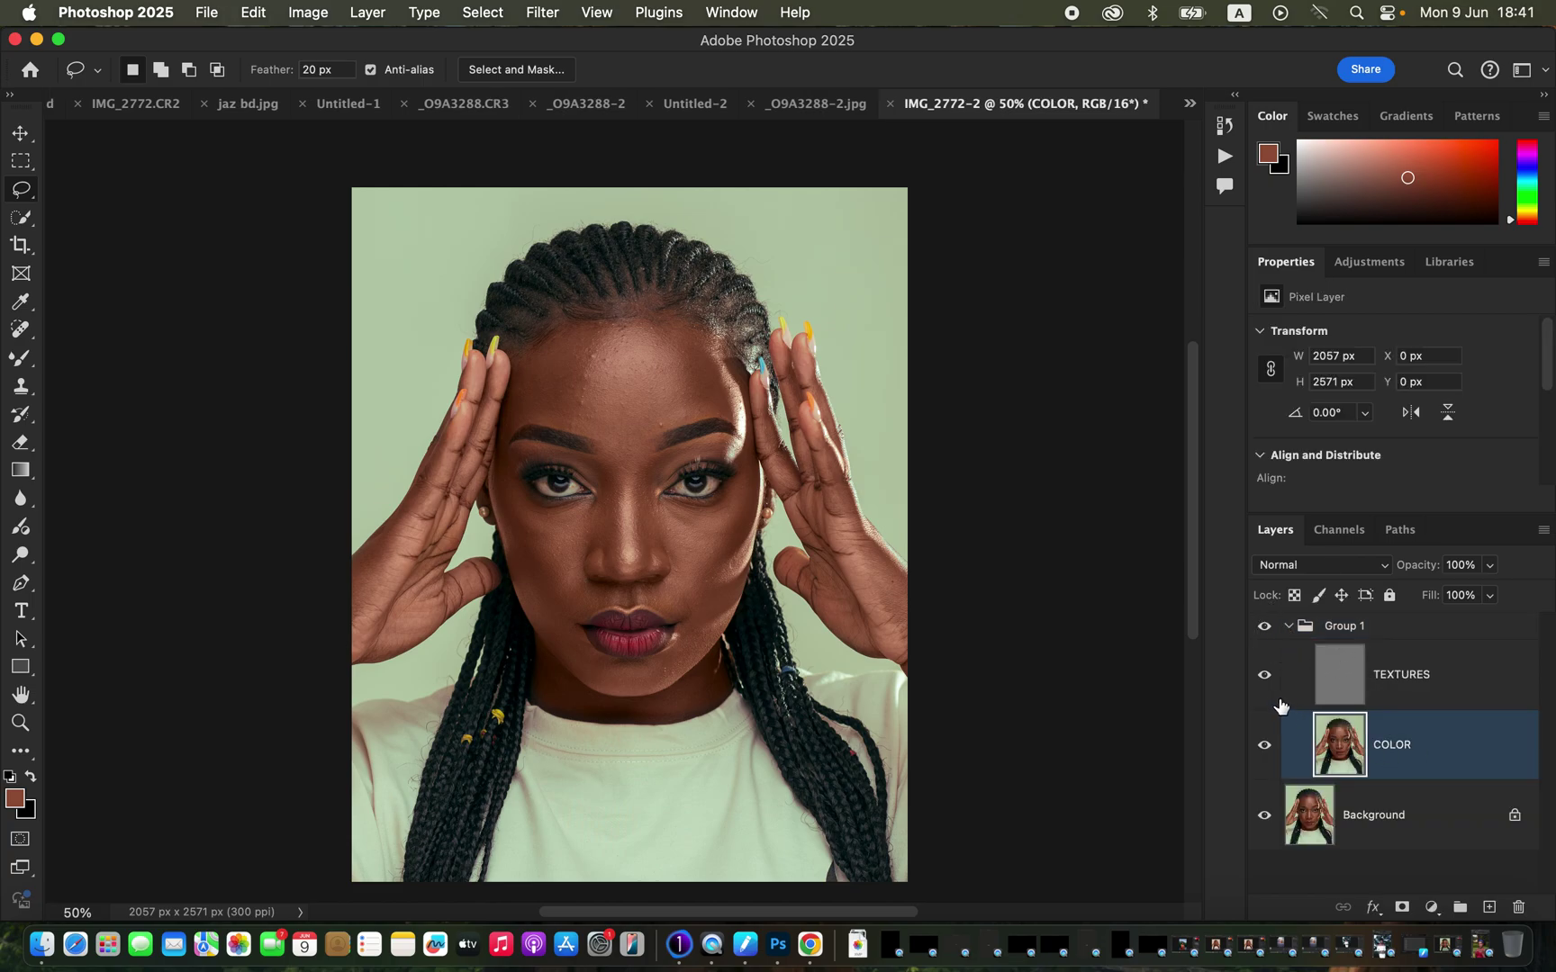
{"action": "left_click", "coordinate": [1265, 677]}
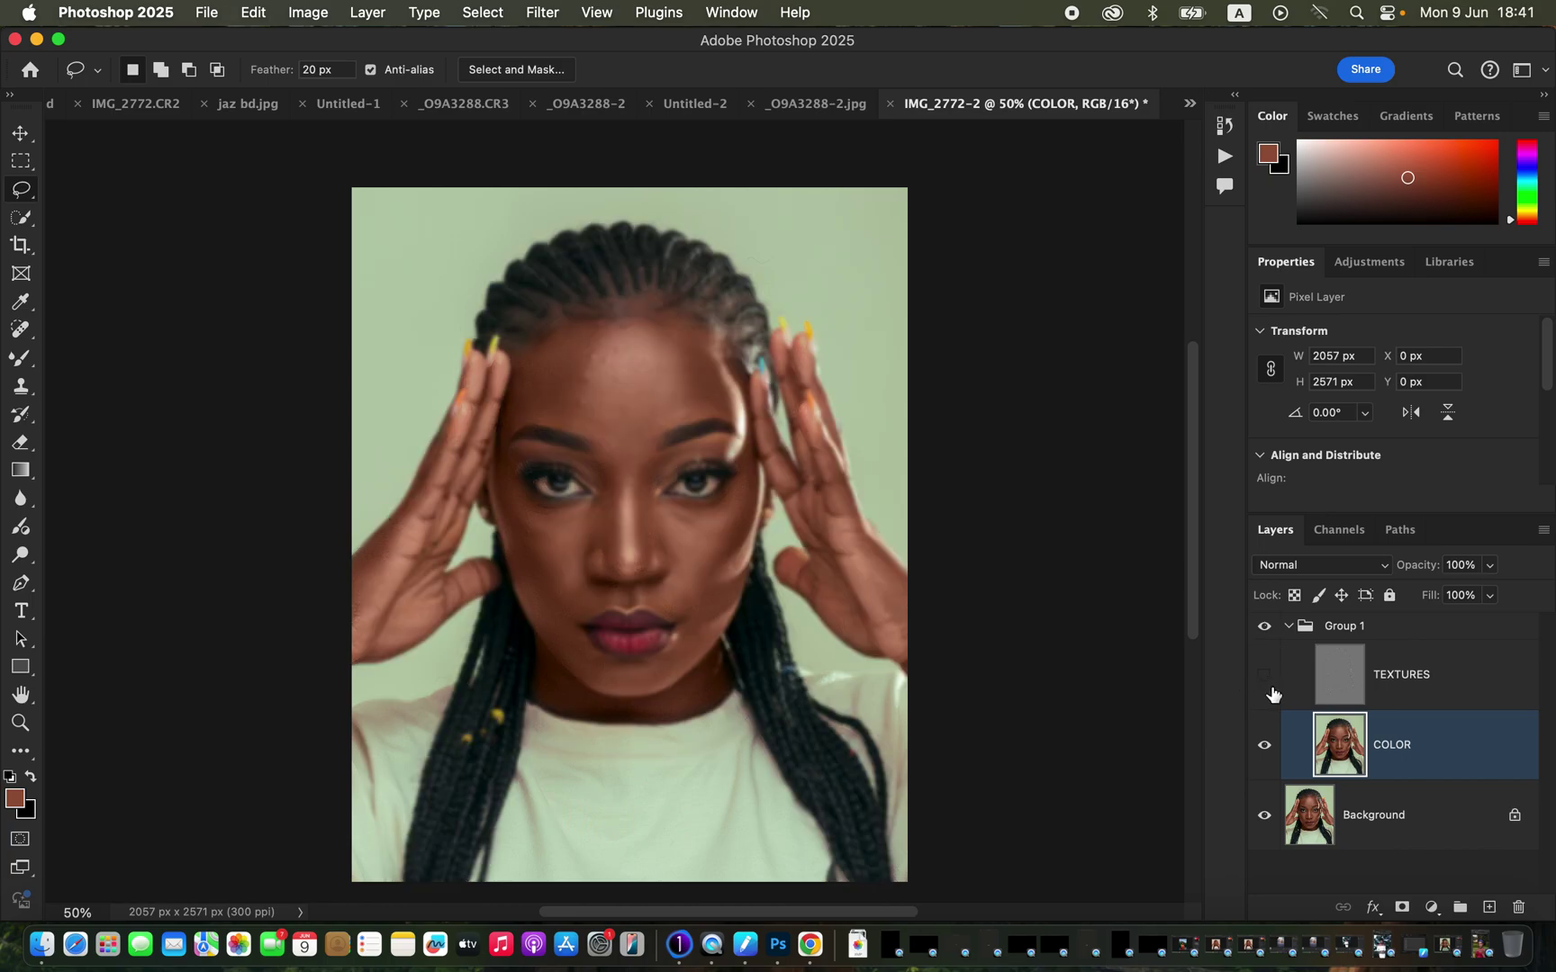
{"action": "left_click_drag", "start_coordinate": [16, 365], "coordinate": [97, 423]}
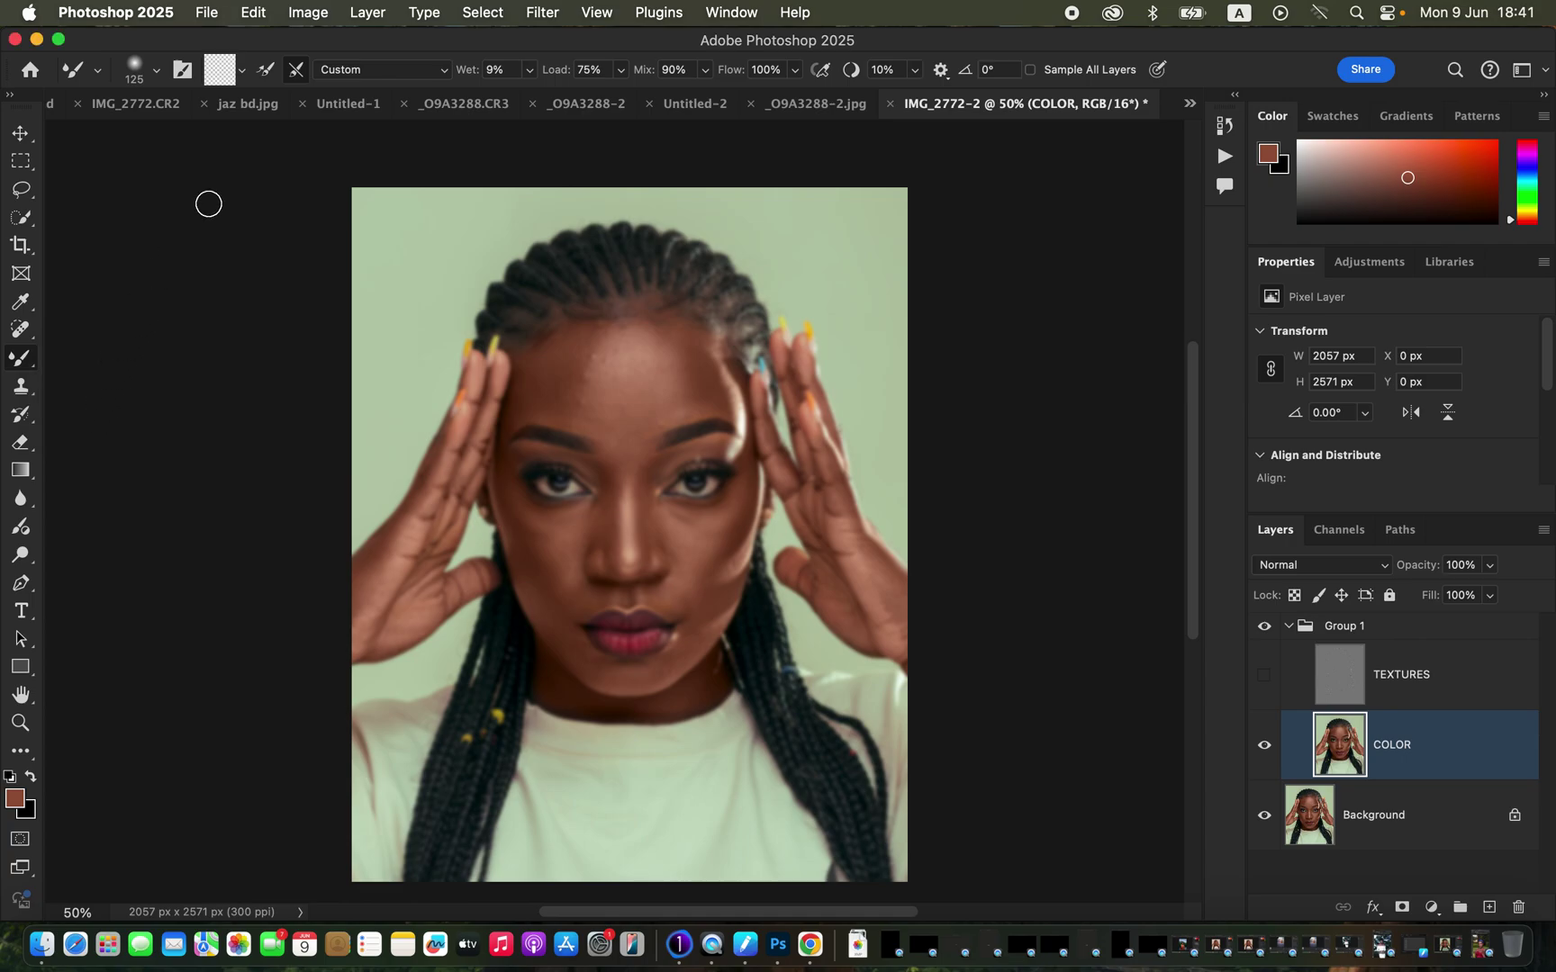
Set the Mixer Brush load option to Clean Brush so it carries no paint
{"action": "left_click", "coordinate": [242, 72]}
{"action": "left_click", "coordinate": [249, 116]}
Mixer-brush the forehead, both cheeks and the nose bridge on COLOR
{"action": "mouse_move", "coordinate": [556, 360]}
{"action": "left_mouse_down"}
{"action": "mouse_move", "coordinate": [539, 376]}
{"action": "mouse_move", "coordinate": [556, 354]}
{"action": "mouse_move", "coordinate": [552, 382]}
{"action": "mouse_move", "coordinate": [570, 340]}
{"action": "mouse_move", "coordinate": [556, 386]}
{"action": "mouse_move", "coordinate": [580, 334]}
{"action": "mouse_move", "coordinate": [531, 389]}
{"action": "mouse_move", "coordinate": [555, 409]}
{"action": "mouse_move", "coordinate": [600, 331]}
{"action": "mouse_move", "coordinate": [567, 392]}
{"action": "mouse_move", "coordinate": [559, 361]}
{"action": "mouse_move", "coordinate": [556, 392]}
{"action": "mouse_move", "coordinate": [556, 374]}
{"action": "mouse_move", "coordinate": [602, 348]}
{"action": "left_mouse_up"}
{"action": "mouse_move", "coordinate": [690, 353]}
{"action": "left_mouse_down"}
{"action": "mouse_move", "coordinate": [698, 391]}
{"action": "mouse_move", "coordinate": [686, 356]}
{"action": "mouse_move", "coordinate": [697, 370]}
{"action": "mouse_move", "coordinate": [687, 357]}
{"action": "mouse_move", "coordinate": [687, 402]}
{"action": "mouse_move", "coordinate": [689, 377]}
{"action": "mouse_move", "coordinate": [655, 334]}
{"action": "mouse_move", "coordinate": [666, 338]}
{"action": "mouse_move", "coordinate": [603, 349]}
{"action": "mouse_move", "coordinate": [585, 382]}
{"action": "mouse_move", "coordinate": [598, 420]}
{"action": "mouse_move", "coordinate": [675, 365]}
{"action": "mouse_move", "coordinate": [672, 404]}
{"action": "mouse_move", "coordinate": [674, 357]}
{"action": "mouse_move", "coordinate": [623, 330]}
{"action": "mouse_move", "coordinate": [617, 357]}
{"action": "mouse_move", "coordinate": [597, 344]}
{"action": "mouse_move", "coordinate": [599, 409]}
{"action": "mouse_move", "coordinate": [630, 425]}
{"action": "mouse_move", "coordinate": [665, 405]}
{"action": "mouse_move", "coordinate": [644, 335]}
{"action": "mouse_move", "coordinate": [657, 402]}
{"action": "mouse_move", "coordinate": [686, 395]}
{"action": "mouse_move", "coordinate": [597, 351]}
{"action": "mouse_move", "coordinate": [593, 368]}
{"action": "mouse_move", "coordinate": [598, 341]}
{"action": "mouse_move", "coordinate": [634, 337]}
{"action": "mouse_move", "coordinate": [643, 356]}
{"action": "mouse_move", "coordinate": [598, 340]}
{"action": "mouse_move", "coordinate": [616, 384]}
{"action": "mouse_move", "coordinate": [673, 361]}
{"action": "mouse_move", "coordinate": [692, 403]}
{"action": "mouse_move", "coordinate": [670, 353]}
{"action": "mouse_move", "coordinate": [655, 330]}
{"action": "mouse_move", "coordinate": [591, 335]}
{"action": "mouse_move", "coordinate": [565, 404]}
{"action": "mouse_move", "coordinate": [608, 402]}
{"action": "mouse_move", "coordinate": [625, 431]}
{"action": "mouse_move", "coordinate": [670, 350]}
{"action": "mouse_move", "coordinate": [667, 388]}
{"action": "mouse_move", "coordinate": [716, 370]}
{"action": "mouse_move", "coordinate": [539, 381]}
{"action": "mouse_move", "coordinate": [576, 500]}
{"action": "left_mouse_up"}
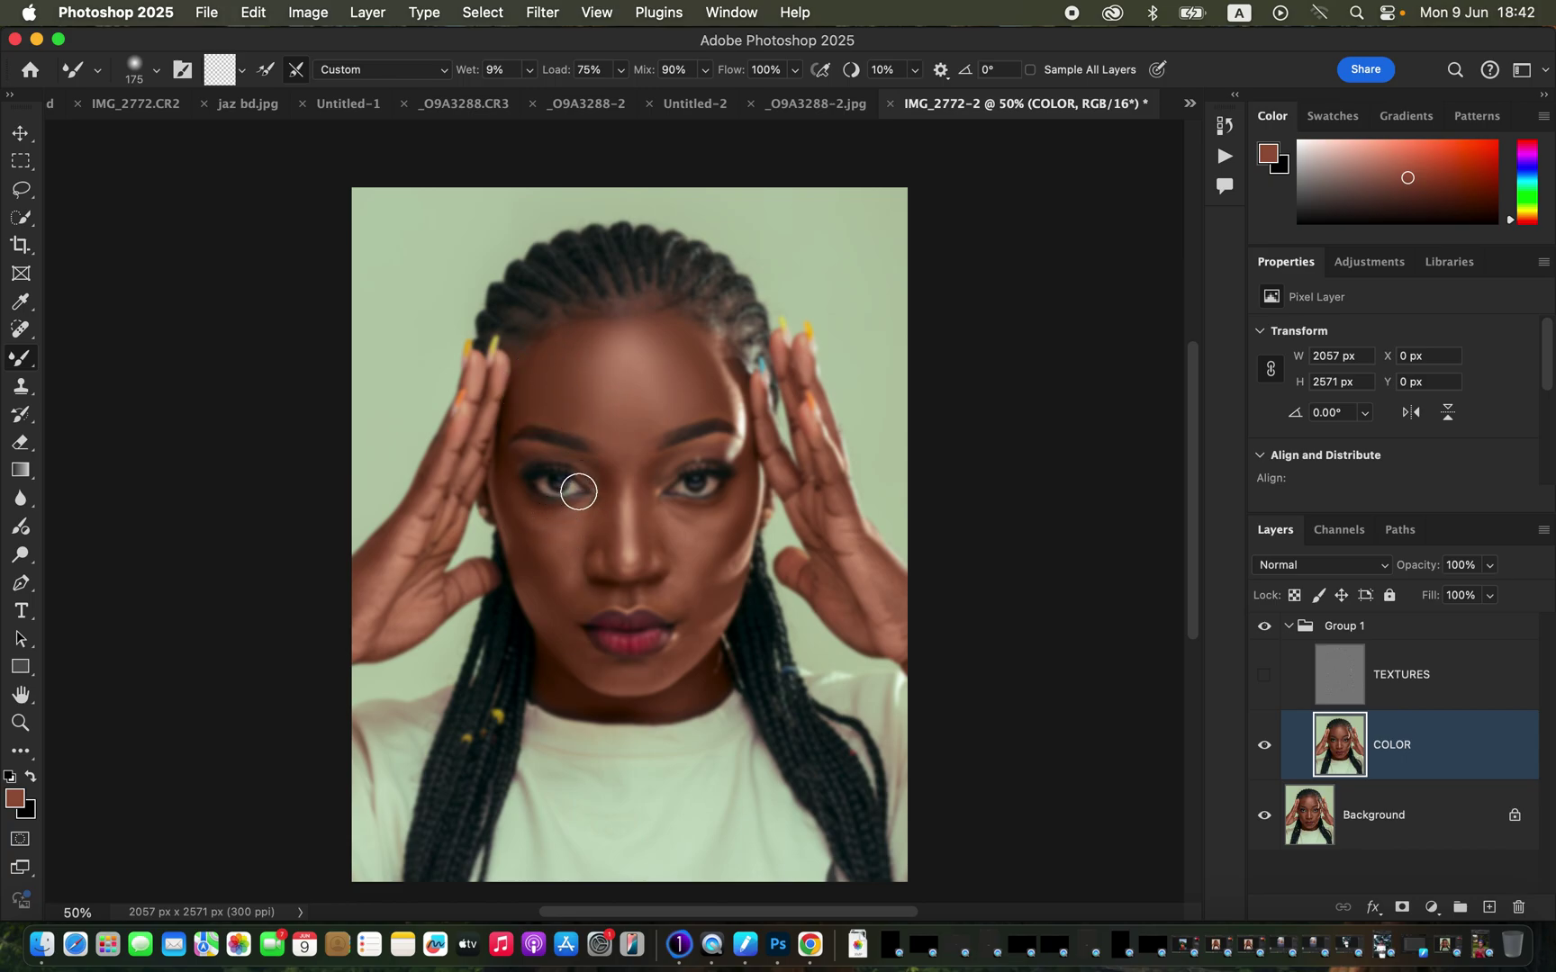
{"action": "mouse_move", "coordinate": [514, 507]}
{"action": "left_mouse_down"}
{"action": "mouse_move", "coordinate": [543, 596]}
{"action": "mouse_move", "coordinate": [540, 529]}
{"action": "mouse_move", "coordinate": [559, 557]}
{"action": "mouse_move", "coordinate": [546, 531]}
{"action": "mouse_move", "coordinate": [562, 528]}
{"action": "mouse_move", "coordinate": [565, 561]}
{"action": "mouse_move", "coordinate": [576, 521]}
{"action": "mouse_move", "coordinate": [545, 523]}
{"action": "mouse_move", "coordinate": [561, 553]}
{"action": "mouse_move", "coordinate": [574, 525]}
{"action": "mouse_move", "coordinate": [556, 529]}
{"action": "mouse_move", "coordinate": [566, 559]}
{"action": "mouse_move", "coordinate": [514, 503]}
{"action": "left_mouse_up"}
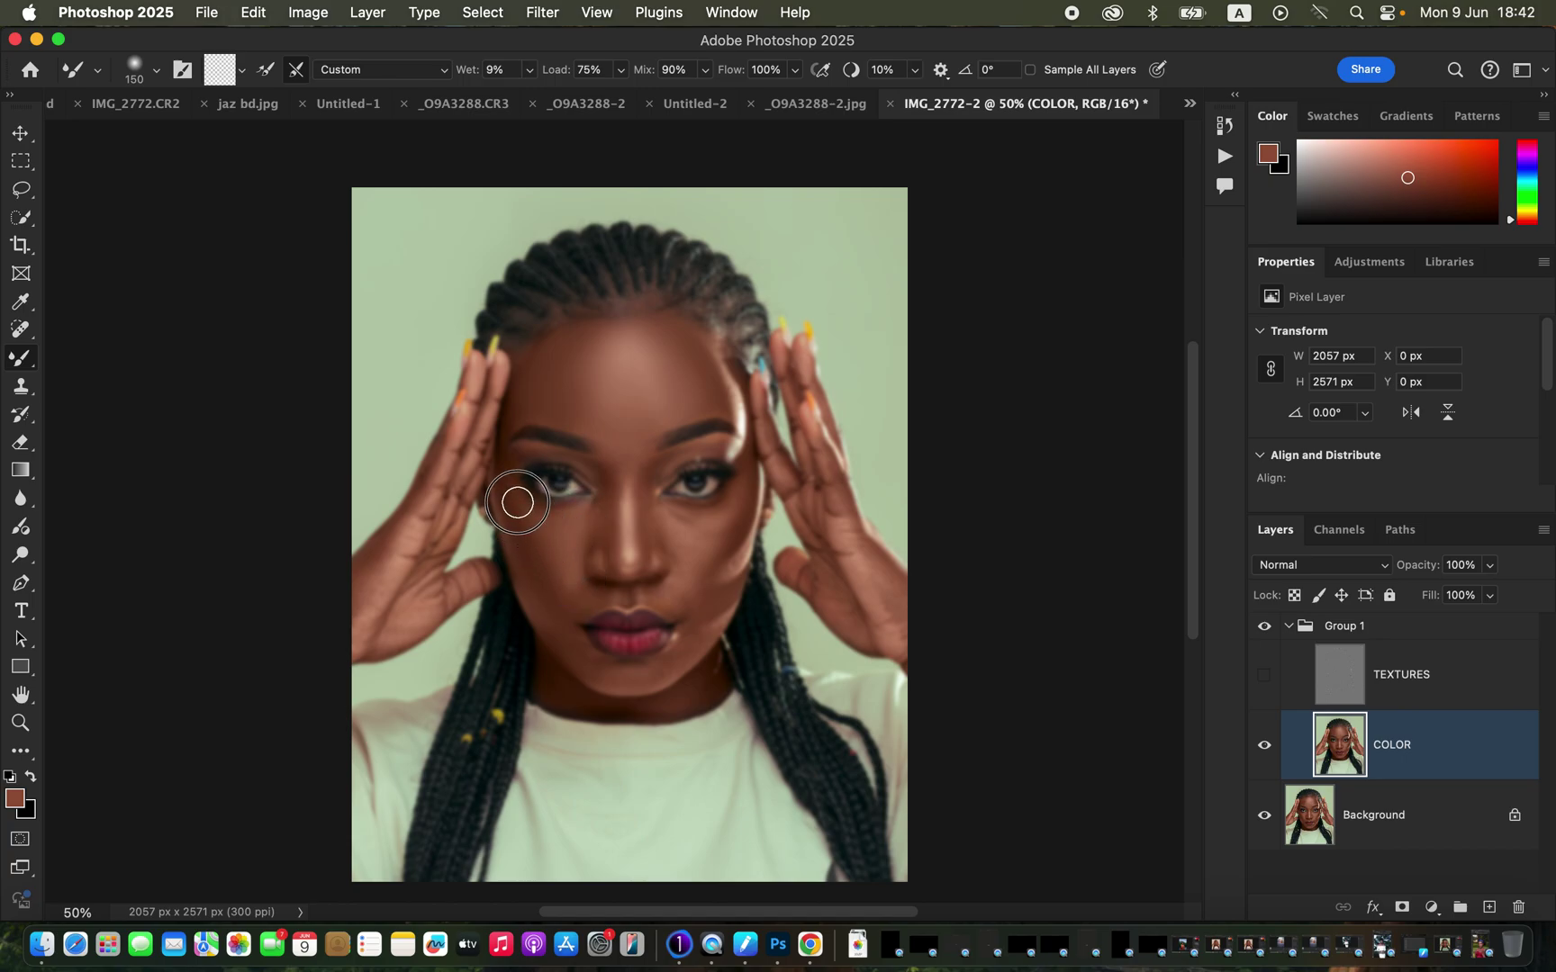
{"action": "mouse_move", "coordinate": [699, 536]}
{"action": "left_mouse_down"}
{"action": "mouse_move", "coordinate": [750, 490]}
{"action": "mouse_move", "coordinate": [714, 568]}
{"action": "mouse_move", "coordinate": [733, 521]}
{"action": "mouse_move", "coordinate": [713, 557]}
{"action": "mouse_move", "coordinate": [708, 528]}
{"action": "mouse_move", "coordinate": [743, 509]}
{"action": "mouse_move", "coordinate": [680, 520]}
{"action": "mouse_move", "coordinate": [688, 551]}
{"action": "mouse_move", "coordinate": [670, 518]}
{"action": "mouse_move", "coordinate": [708, 592]}
{"action": "mouse_move", "coordinate": [732, 587]}
{"action": "mouse_move", "coordinate": [710, 604]}
{"action": "mouse_move", "coordinate": [698, 575]}
{"action": "mouse_move", "coordinate": [693, 651]}
{"action": "mouse_move", "coordinate": [636, 680]}
{"action": "mouse_move", "coordinate": [608, 675]}
{"action": "mouse_move", "coordinate": [573, 630]}
{"action": "mouse_move", "coordinate": [611, 680]}
{"action": "mouse_move", "coordinate": [644, 676]}
{"action": "mouse_move", "coordinate": [679, 668]}
{"action": "mouse_move", "coordinate": [691, 628]}
{"action": "left_mouse_up"}
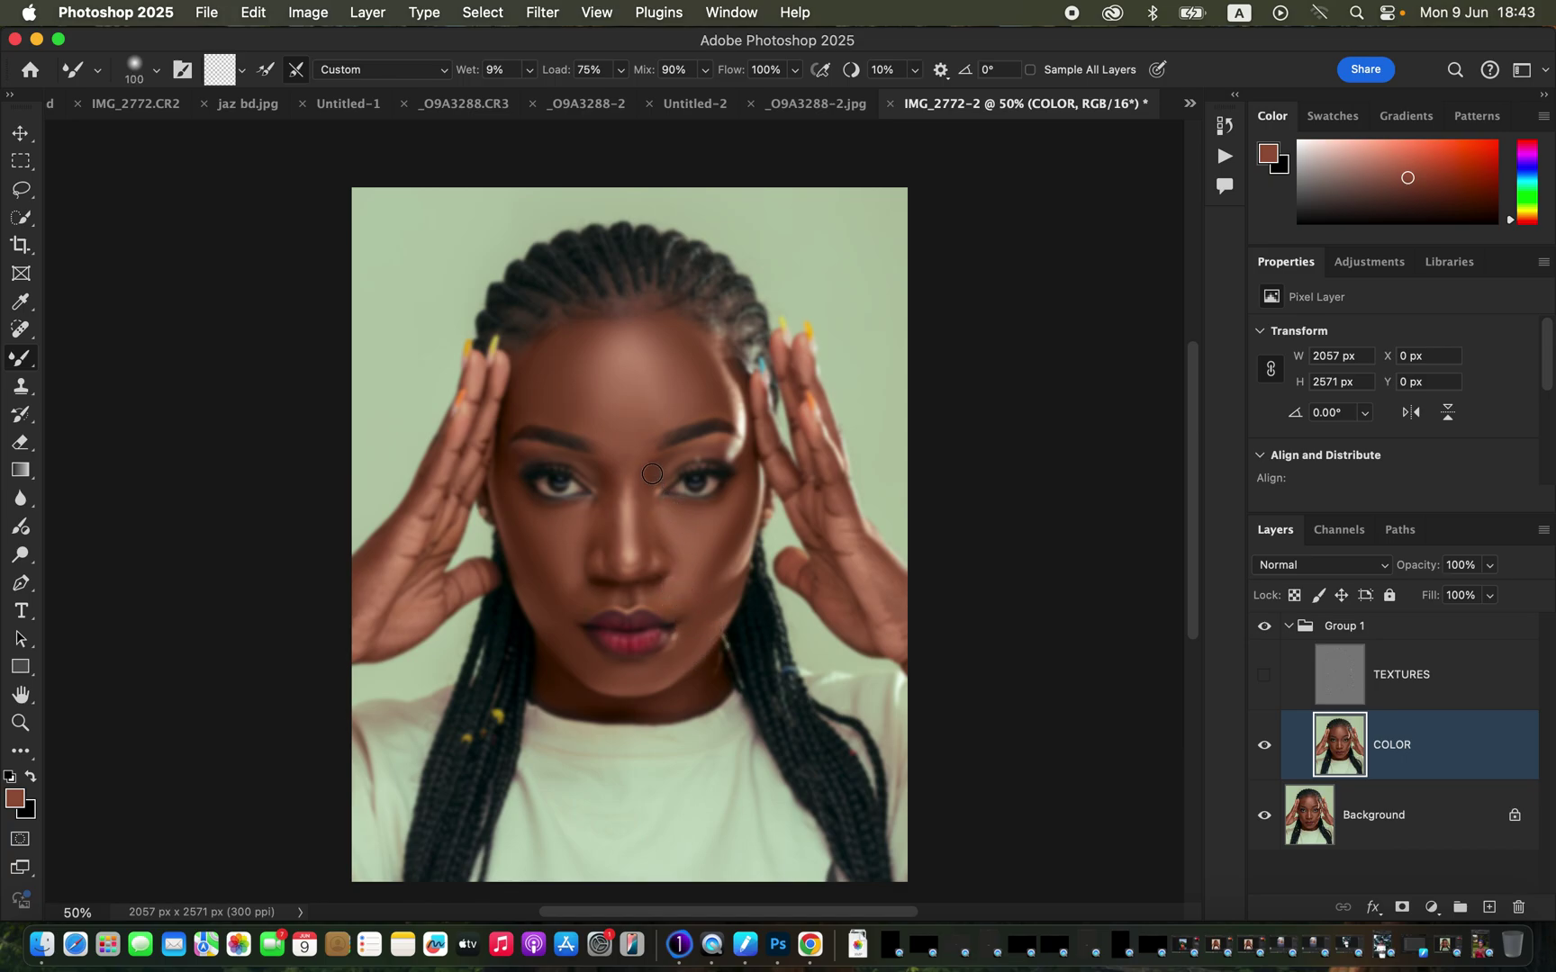
{"action": "mouse_move", "coordinate": [656, 467]}
{"action": "left_mouse_down"}
{"action": "mouse_move", "coordinate": [646, 558]}
{"action": "mouse_move", "coordinate": [641, 496]}
{"action": "mouse_move", "coordinate": [659, 465]}
{"action": "mouse_move", "coordinate": [616, 459]}
{"action": "mouse_move", "coordinate": [637, 461]}
{"action": "mouse_move", "coordinate": [617, 460]}
{"action": "mouse_move", "coordinate": [626, 555]}
{"action": "left_mouse_up"}
{"action": "mouse_move", "coordinate": [599, 471]}
{"action": "left_mouse_down"}
{"action": "mouse_move", "coordinate": [608, 555]}
{"action": "mouse_move", "coordinate": [597, 469]}
{"action": "mouse_move", "coordinate": [609, 560]}
{"action": "mouse_move", "coordinate": [652, 509]}
{"action": "mouse_move", "coordinate": [648, 559]}
{"action": "mouse_move", "coordinate": [689, 563]}
{"action": "mouse_move", "coordinate": [684, 594]}
{"action": "mouse_move", "coordinate": [666, 593]}
{"action": "mouse_move", "coordinate": [681, 610]}
{"action": "mouse_move", "coordinate": [668, 575]}
{"action": "mouse_move", "coordinate": [585, 608]}
{"action": "mouse_move", "coordinate": [610, 556]}
{"action": "mouse_move", "coordinate": [582, 600]}
{"action": "left_mouse_up"}
Blend the right temple, jawline, both hand edges, forehead highlight and chin
{"action": "left_click_drag", "start_coordinate": [716, 361], "coordinate": [738, 430]}
{"action": "mouse_move", "coordinate": [684, 649]}
{"action": "left_mouse_down"}
{"action": "mouse_move", "coordinate": [698, 684]}
{"action": "mouse_move", "coordinate": [678, 705]}
{"action": "mouse_move", "coordinate": [605, 706]}
{"action": "mouse_move", "coordinate": [560, 678]}
{"action": "left_mouse_up"}
{"action": "mouse_move", "coordinate": [832, 475]}
{"action": "left_mouse_down"}
{"action": "mouse_move", "coordinate": [906, 646]}
{"action": "mouse_move", "coordinate": [873, 554]}
{"action": "left_mouse_up"}
{"action": "mouse_move", "coordinate": [367, 564]}
{"action": "left_mouse_down"}
{"action": "mouse_move", "coordinate": [354, 610]}
{"action": "mouse_move", "coordinate": [455, 454]}
{"action": "left_mouse_up"}
{"action": "mouse_move", "coordinate": [557, 370]}
{"action": "left_mouse_down"}
{"action": "mouse_move", "coordinate": [533, 398]}
{"action": "mouse_move", "coordinate": [554, 388]}
{"action": "mouse_move", "coordinate": [576, 410]}
{"action": "mouse_move", "coordinate": [577, 357]}
{"action": "mouse_move", "coordinate": [655, 342]}
{"action": "mouse_move", "coordinate": [698, 376]}
{"action": "left_mouse_up"}
{"action": "left_click_drag", "start_coordinate": [566, 560], "coordinate": [613, 558]}
{"action": "mouse_move", "coordinate": [733, 611]}
{"action": "left_mouse_down"}
{"action": "mouse_move", "coordinate": [697, 608]}
{"action": "mouse_move", "coordinate": [667, 668]}
{"action": "mouse_move", "coordinate": [546, 636]}
{"action": "mouse_move", "coordinate": [573, 647]}
{"action": "left_mouse_up"}
Show TEXTURES again and further blend the forehead and right cheek
{"action": "left_click", "coordinate": [1265, 680]}
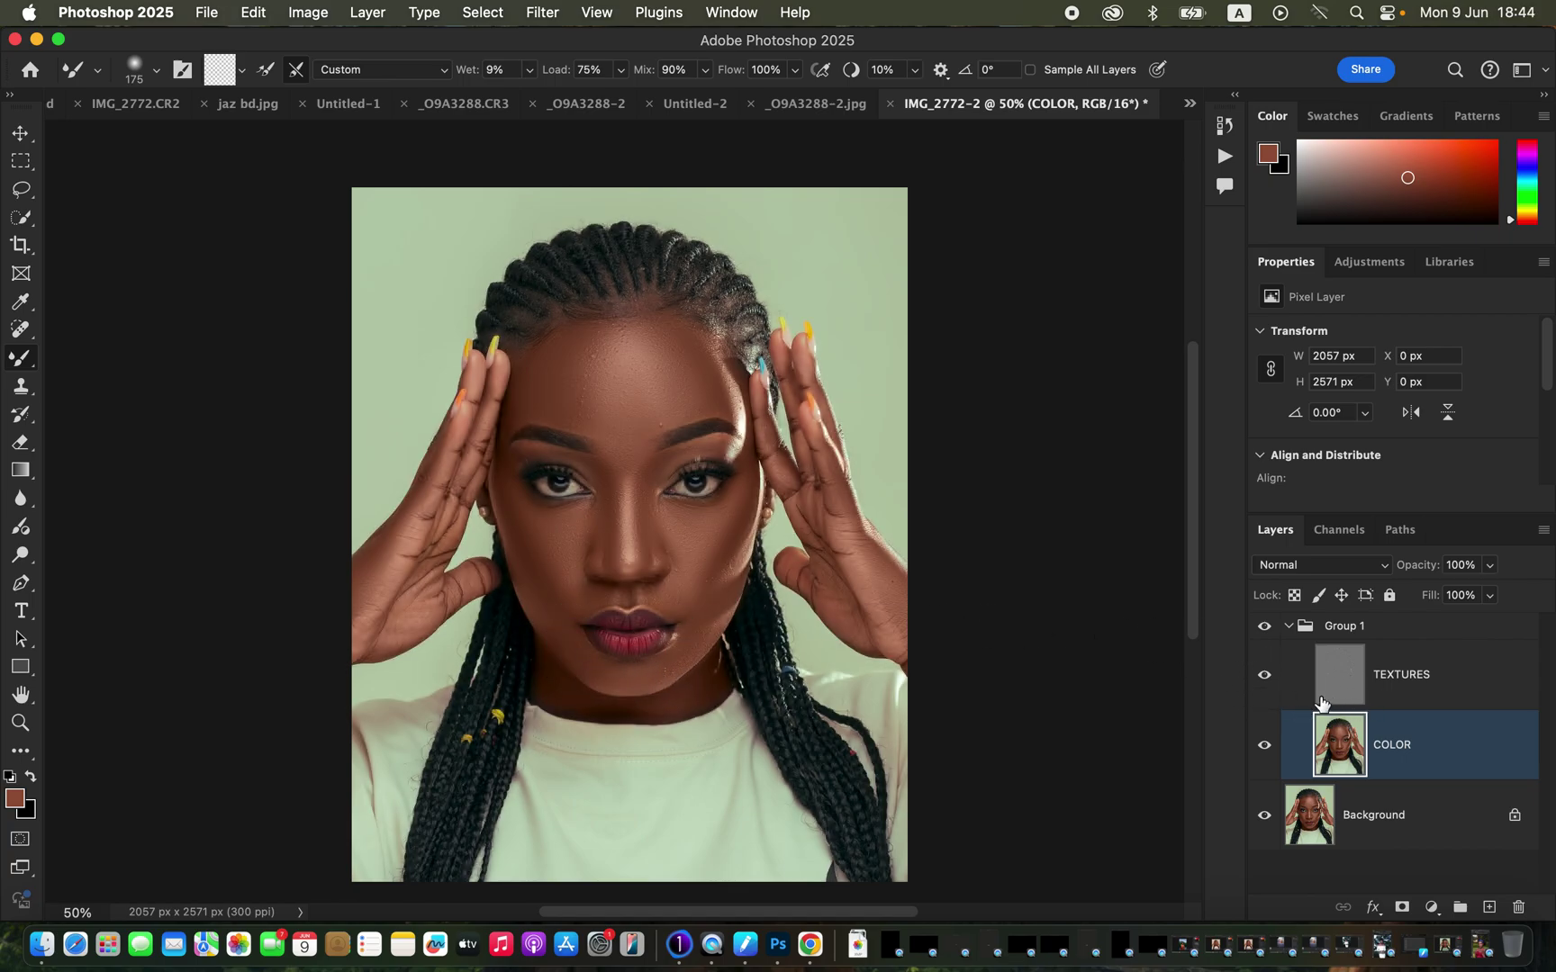
{"action": "mouse_move", "coordinate": [683, 424]}
{"action": "left_mouse_down"}
{"action": "mouse_move", "coordinate": [589, 356]}
{"action": "mouse_move", "coordinate": [591, 398]}
{"action": "mouse_move", "coordinate": [615, 349]}
{"action": "mouse_move", "coordinate": [660, 391]}
{"action": "mouse_move", "coordinate": [689, 377]}
{"action": "mouse_move", "coordinate": [662, 346]}
{"action": "mouse_move", "coordinate": [604, 372]}
{"action": "left_mouse_up"}
{"action": "mouse_move", "coordinate": [697, 614]}
{"action": "left_mouse_down"}
{"action": "mouse_move", "coordinate": [667, 581]}
{"action": "mouse_move", "coordinate": [688, 590]}
{"action": "mouse_move", "coordinate": [724, 541]}
{"action": "left_mouse_up"}
{"action": "left_click_drag", "start_coordinate": [688, 382], "coordinate": [692, 375]}
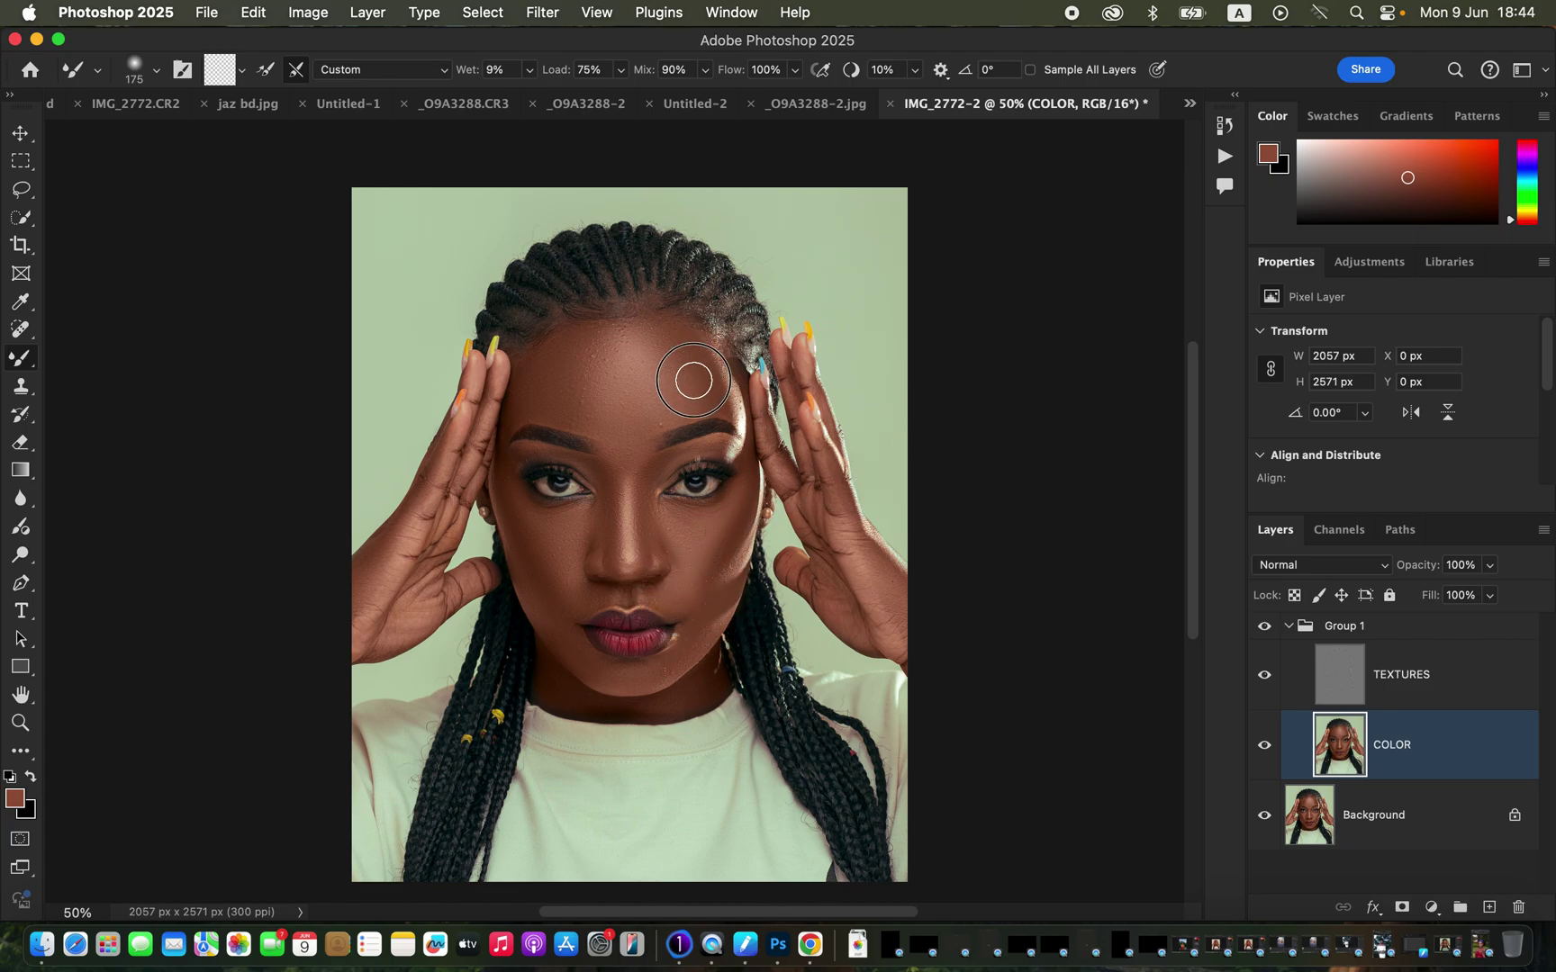
Toggle Group 1's visibility to compare before and after, then select TEXTURES
{"action": "left_click", "coordinate": [1264, 633]}
{"action": "left_click", "coordinate": [1264, 633]}
{"action": "left_click", "coordinate": [1264, 633]}
{"action": "left_click", "coordinate": [1264, 633]}
{"action": "left_click", "coordinate": [1264, 633]}
{"action": "left_click", "coordinate": [1265, 633]}
{"action": "left_click", "coordinate": [1264, 633]}
{"action": "left_click", "coordinate": [1265, 633]}
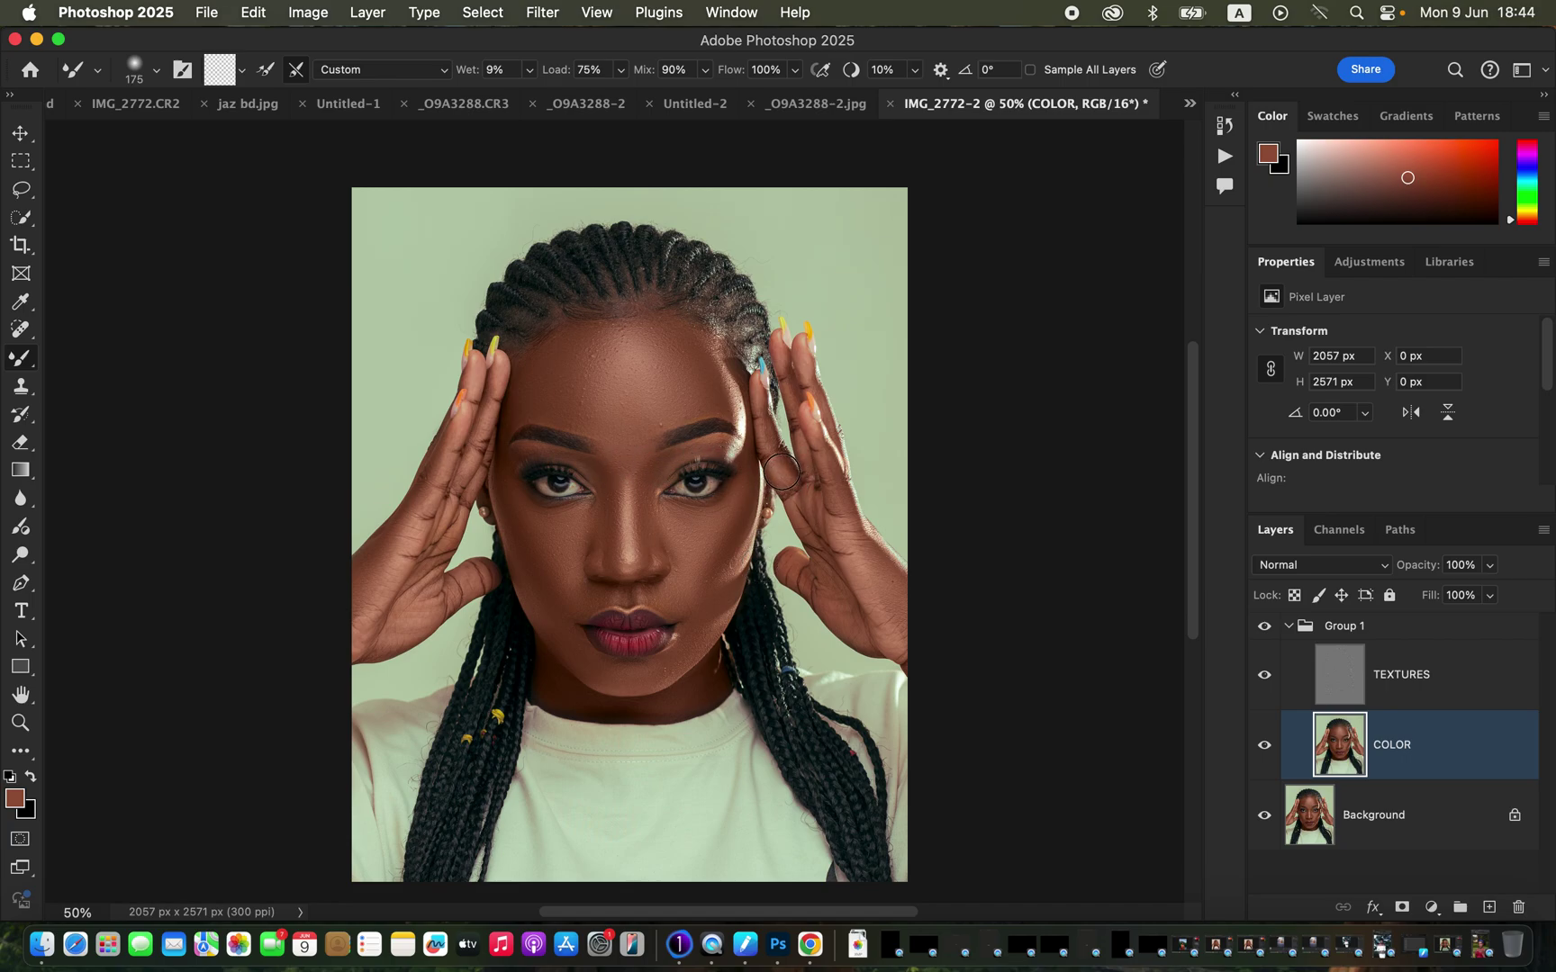
{"action": "left_click", "coordinate": [1431, 685]}
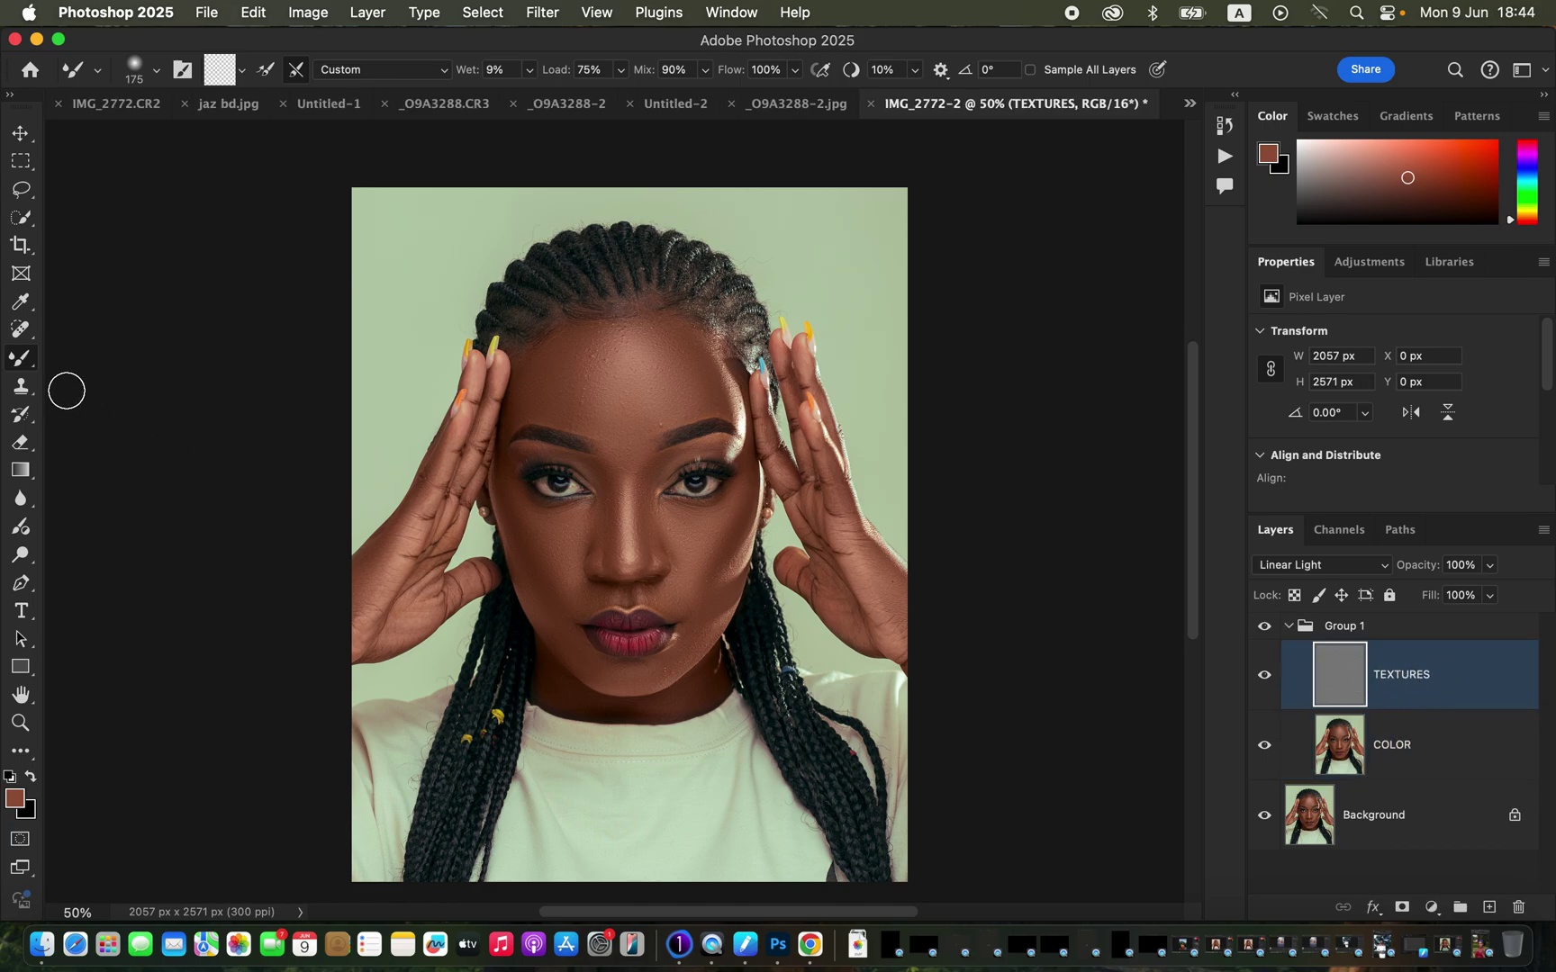
Choose the Clone Stamp Tool with its 45 px soft brush, sampling Current Layer
{"action": "left_click", "coordinate": [22, 389]}
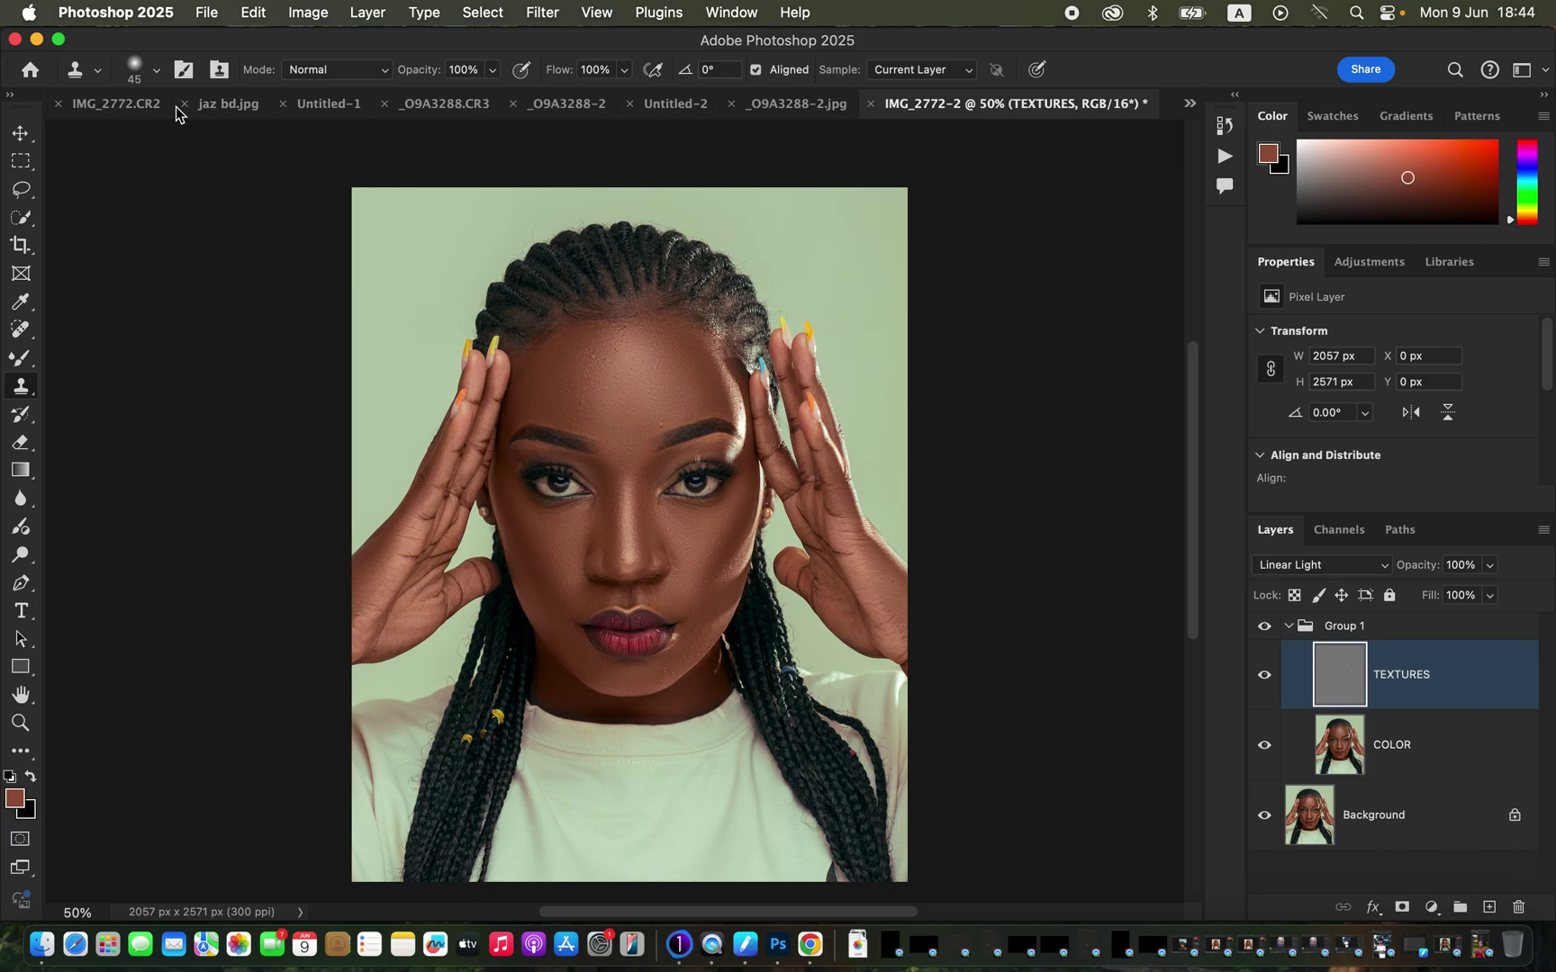
{"action": "left_click", "coordinate": [156, 70]}
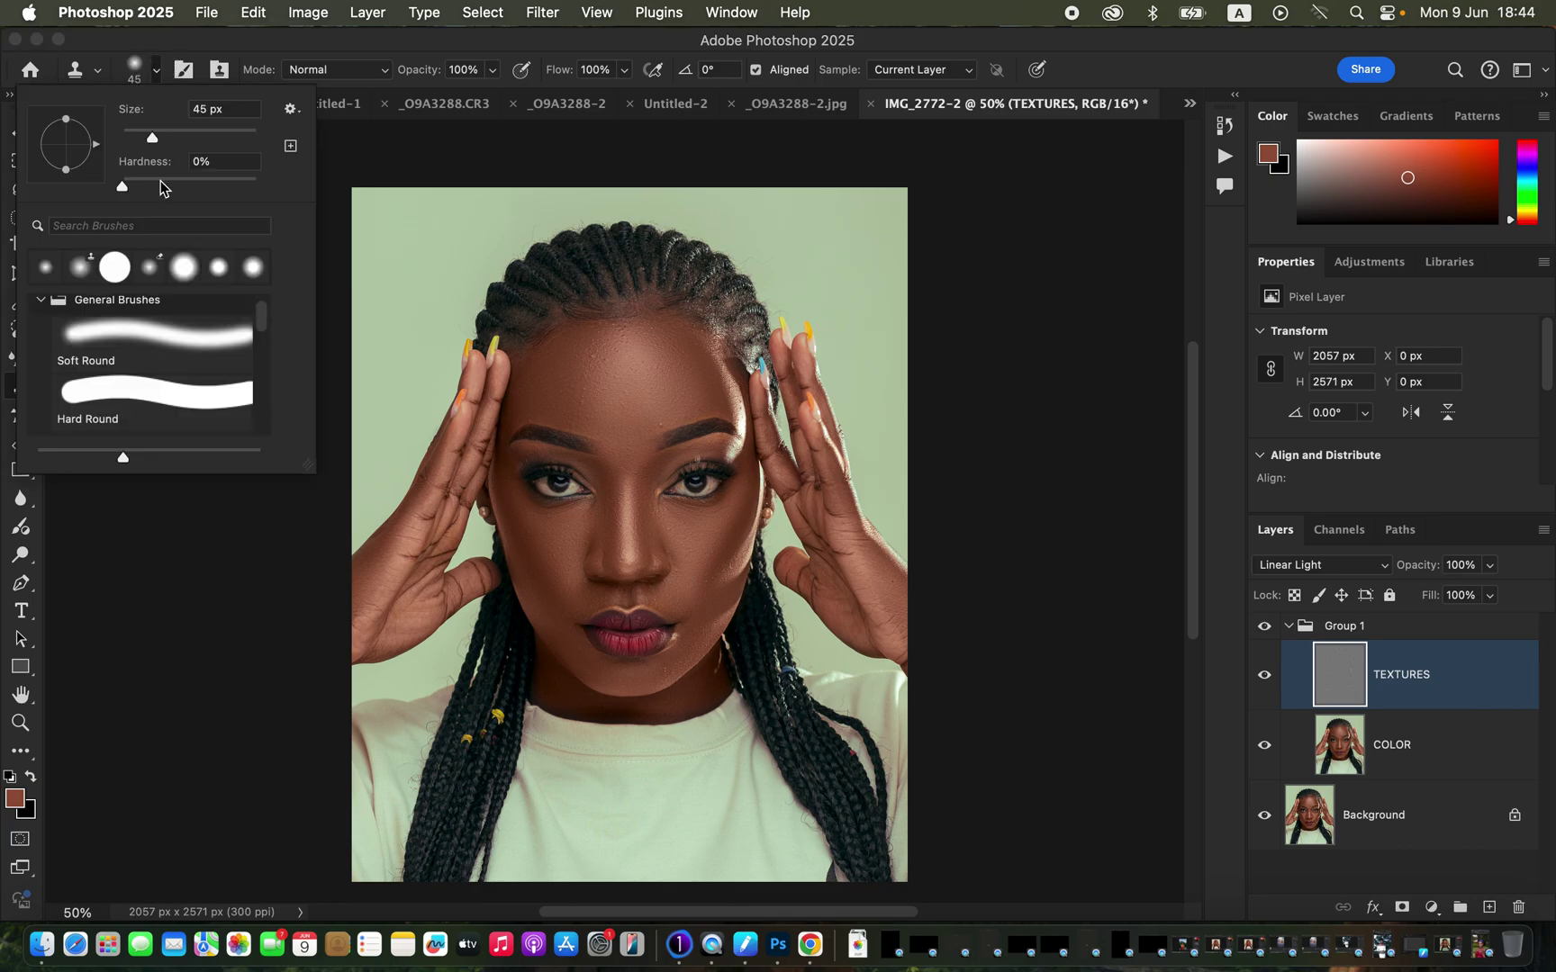
{"action": "left_click", "coordinate": [158, 71]}
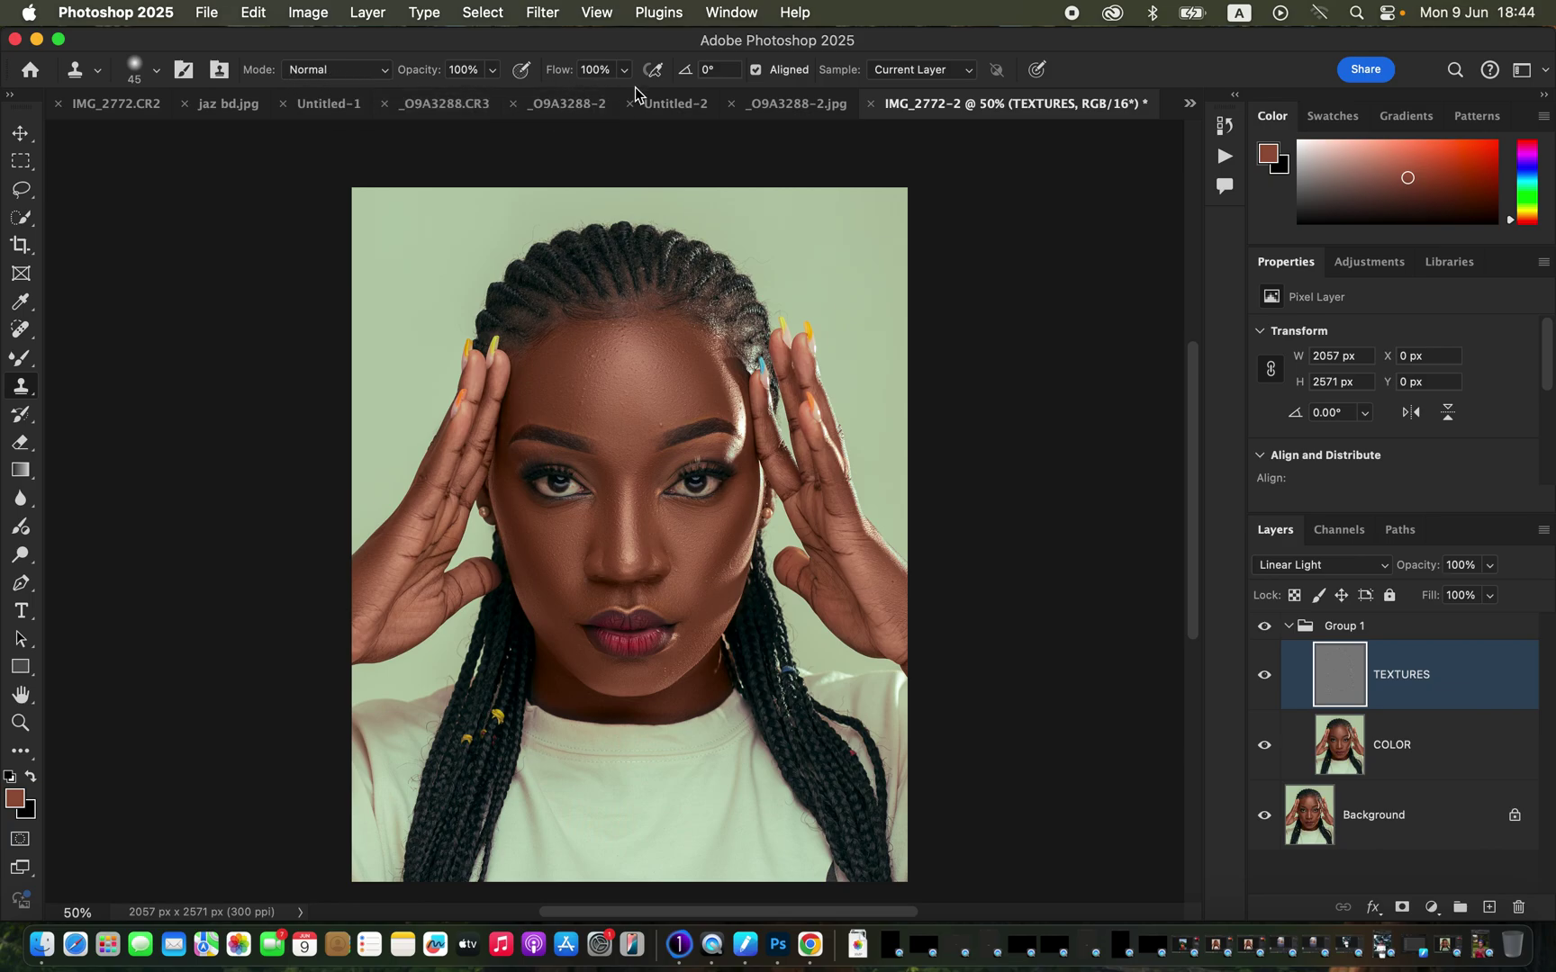
{"action": "left_click", "coordinate": [908, 69]}
{"action": "left_click", "coordinate": [909, 76]}
Zoom to 200% on the forehead, sample clean skin, and clone over a blemish
{"action": "key", "text": "super+plus"}
{"action": "key", "text": "super+plus"}
{"action": "key", "text": "super+plus"}
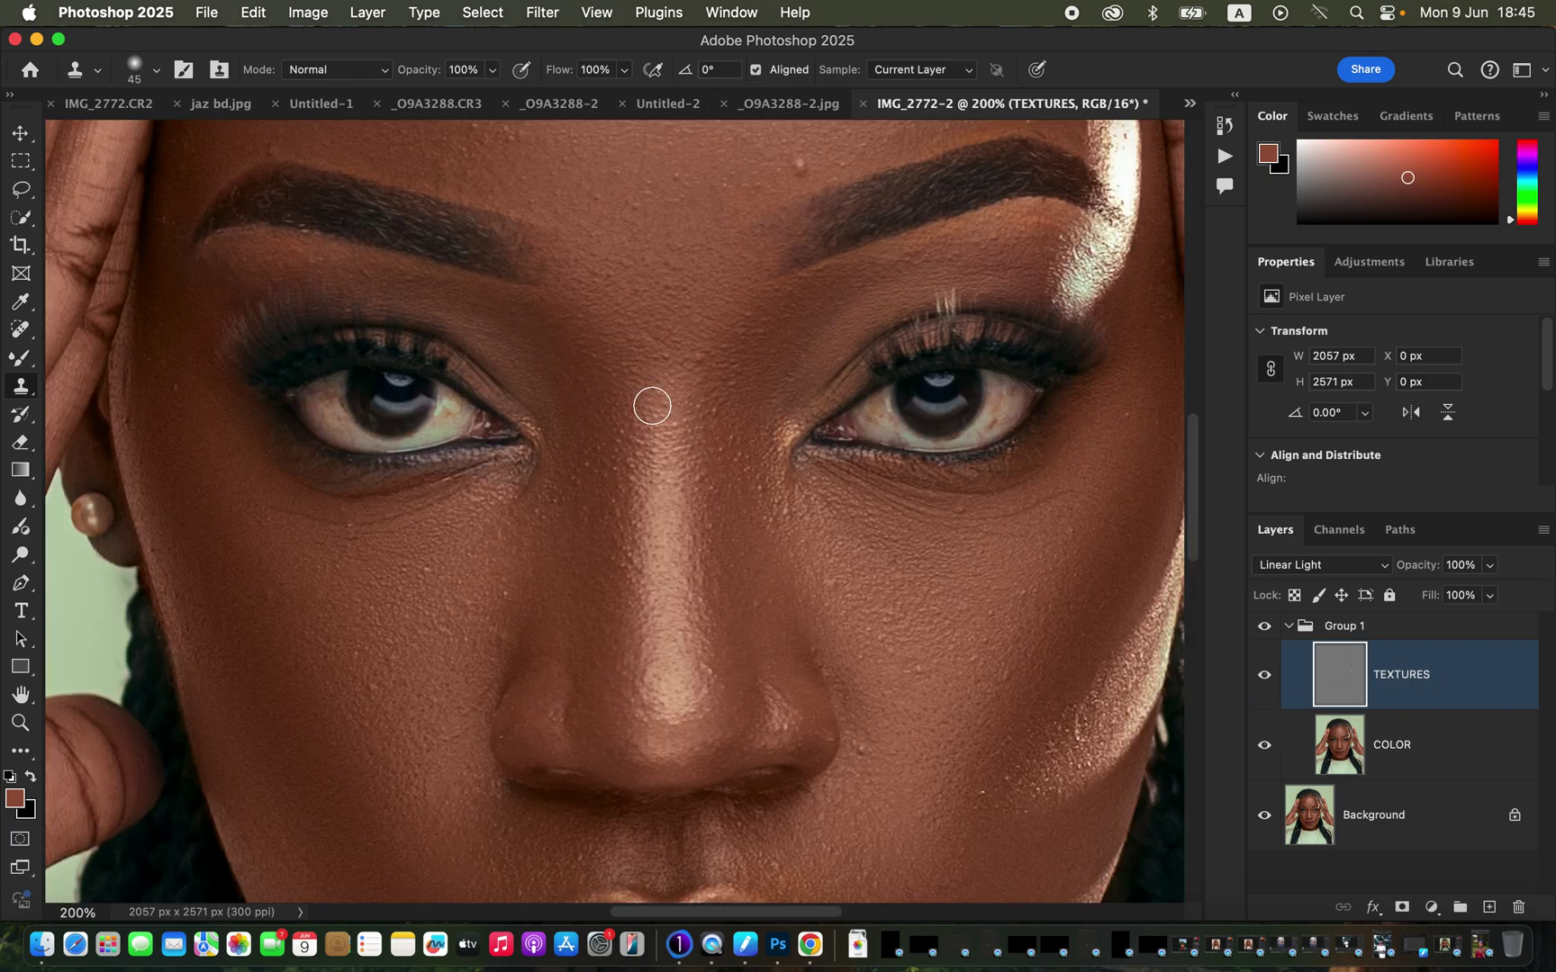
{"action": "left_click_drag", "start_coordinate": [748, 435], "coordinate": [743, 628]}
{"action": "scroll", "coordinate": [735, 620], "scroll_direction": "up", "scroll_amount": 3}
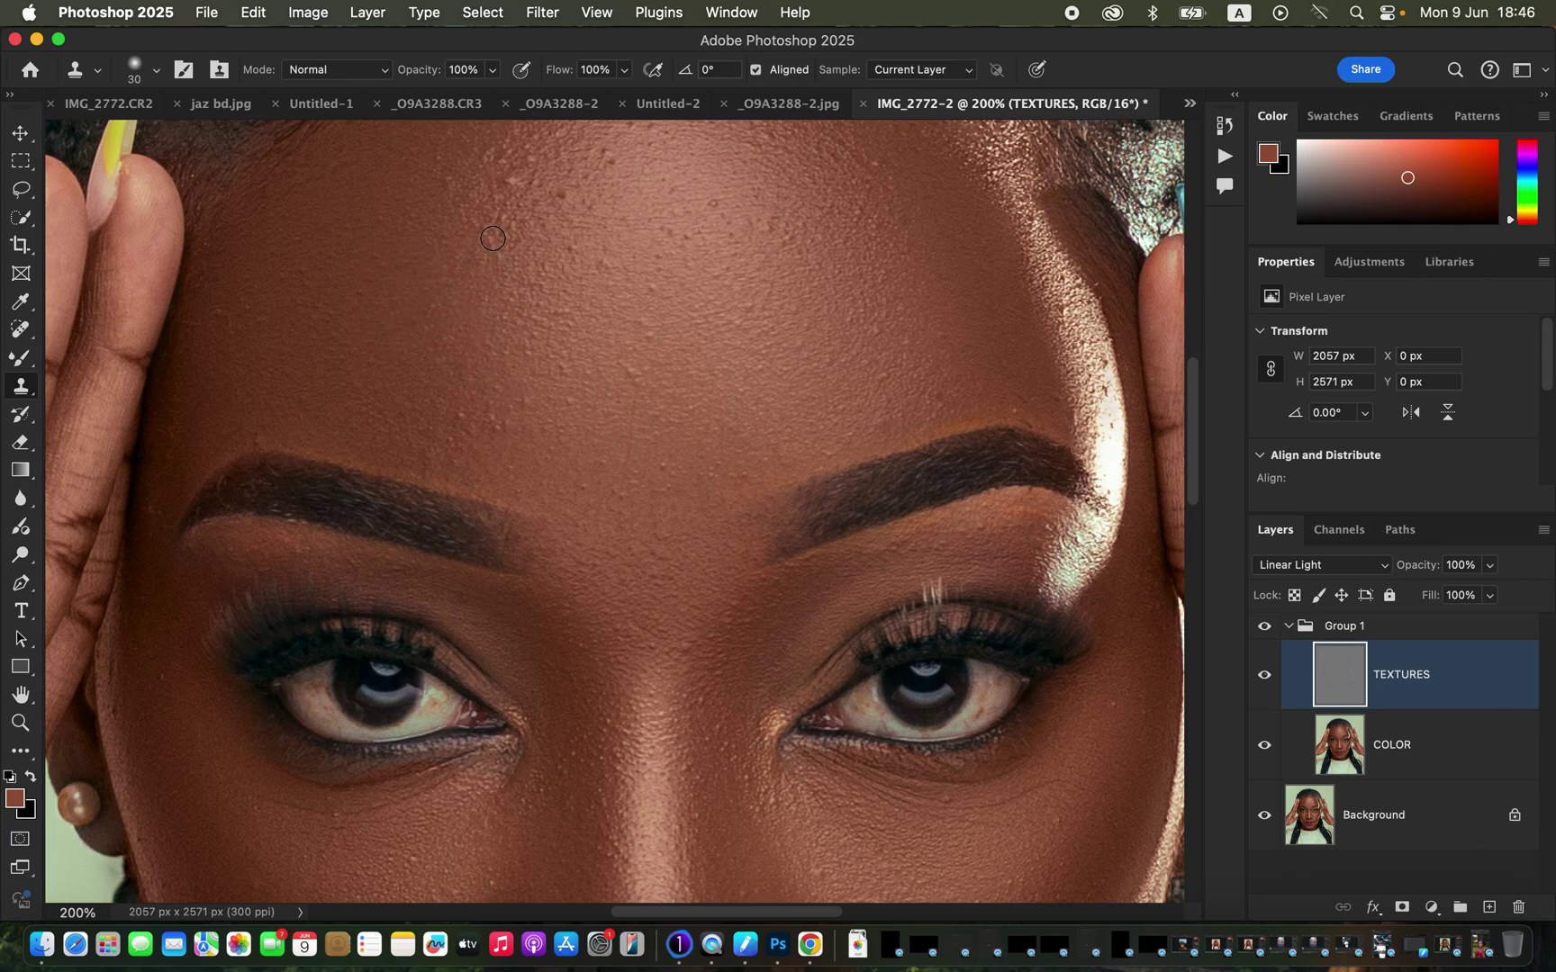
{"action": "left_click", "coordinate": [520, 261], "text": "alt"}
{"action": "mouse_move", "coordinate": [550, 235]}
{"action": "left_mouse_down"}
{"action": "mouse_move", "coordinate": [523, 211]}
{"action": "mouse_move", "coordinate": [505, 196]}
{"action": "mouse_move", "coordinate": [530, 198]}
{"action": "mouse_move", "coordinate": [506, 185]}
{"action": "mouse_move", "coordinate": [703, 254]}
{"action": "mouse_move", "coordinate": [682, 234]}
{"action": "mouse_move", "coordinate": [716, 253]}
{"action": "mouse_move", "coordinate": [720, 195]}
{"action": "left_mouse_up"}
At 100% zoom, clone forehead skin sampled higher up over the blemish near the brows, then return to 200%
{"action": "key", "text": "super+minus"}
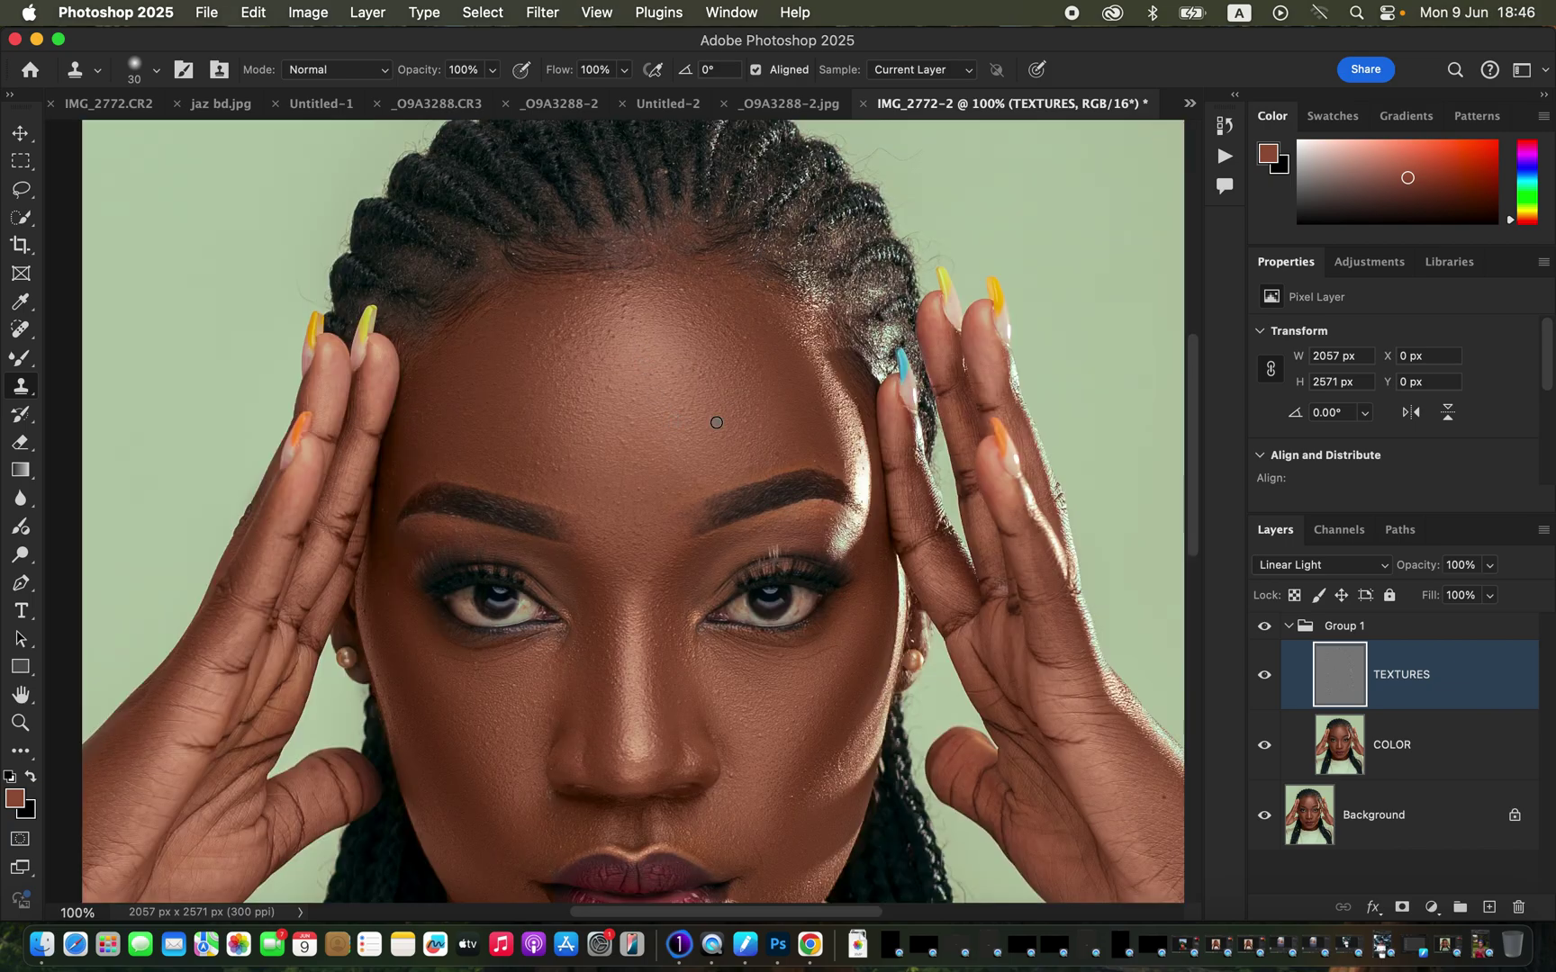
{"action": "left_click", "coordinate": [647, 474], "text": "alt"}
{"action": "left_click_drag", "start_coordinate": [641, 448], "coordinate": [635, 311]}
{"action": "key", "text": "super+equal"}
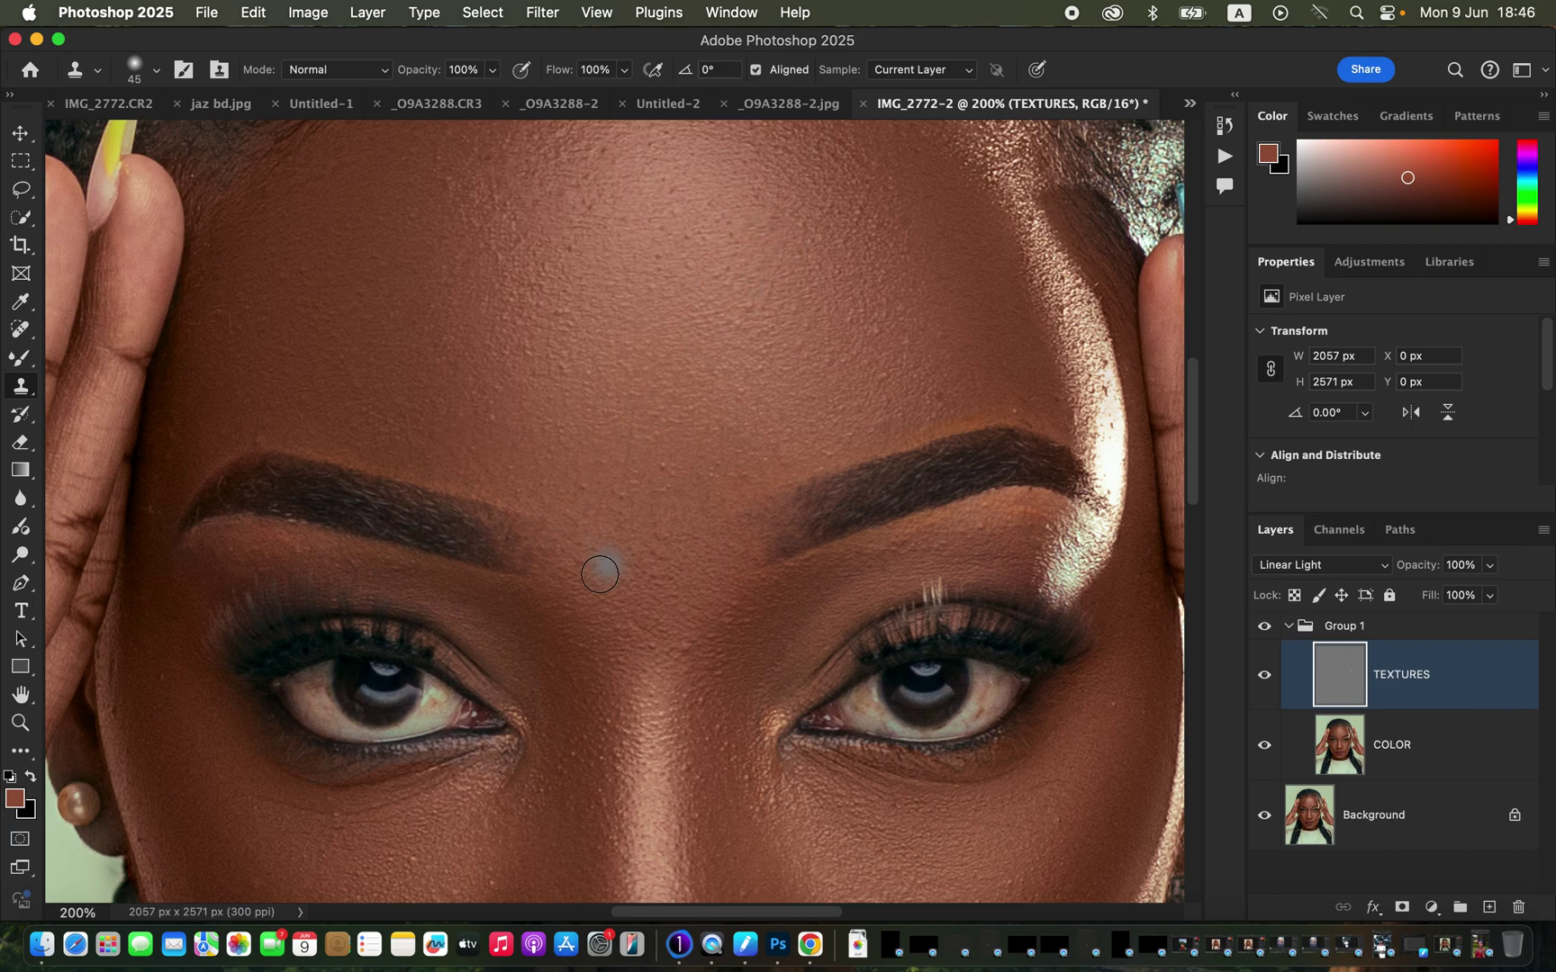
Shrink the Clone Stamp to 35 px and clone clean skin over the right cheek spots beside the mouth
{"action": "mouse_move", "coordinate": [757, 563]}
{"action": "left_mouse_down"}
{"action": "mouse_move", "coordinate": [719, 289]}
{"action": "mouse_move", "coordinate": [740, 284]}
{"action": "left_mouse_up"}
{"action": "key", "text": "bracketleft"}
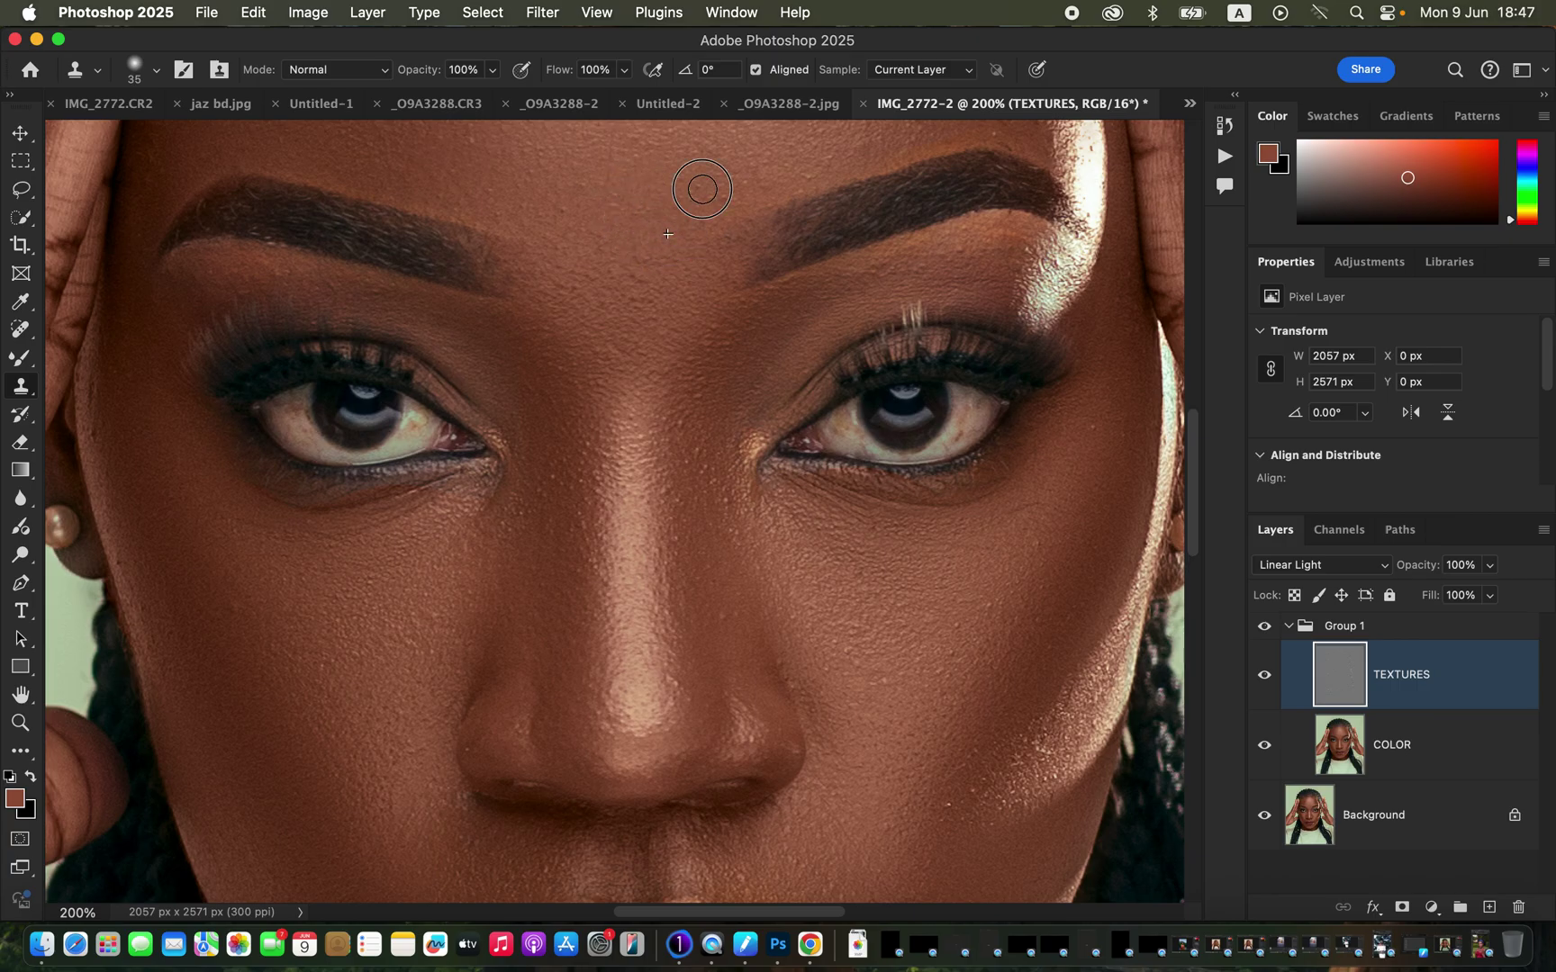
{"action": "scroll", "coordinate": [827, 646], "scroll_direction": "down", "scroll_amount": 5}
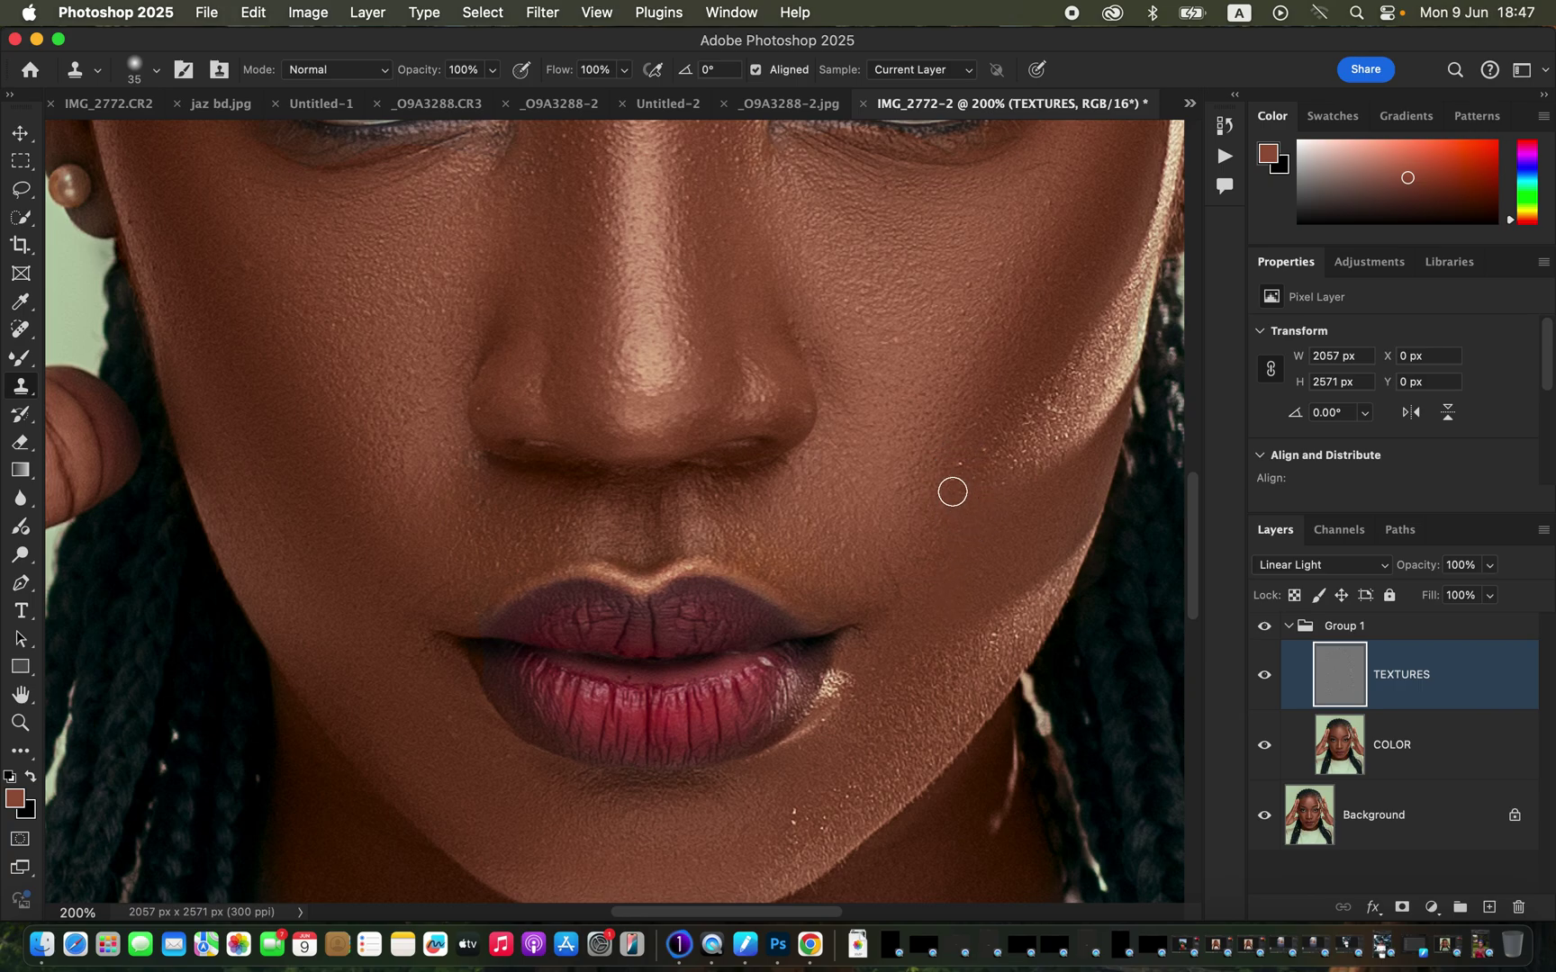
{"action": "mouse_move", "coordinate": [993, 445]}
{"action": "left_mouse_down"}
{"action": "mouse_move", "coordinate": [1044, 205]}
{"action": "mouse_move", "coordinate": [989, 305]}
{"action": "left_mouse_up"}
{"action": "left_click", "coordinate": [843, 788], "text": "alt"}
{"action": "key", "text": "super+minus"}
{"action": "key", "text": "super+minus"}
{"action": "key", "text": "super+minus"}
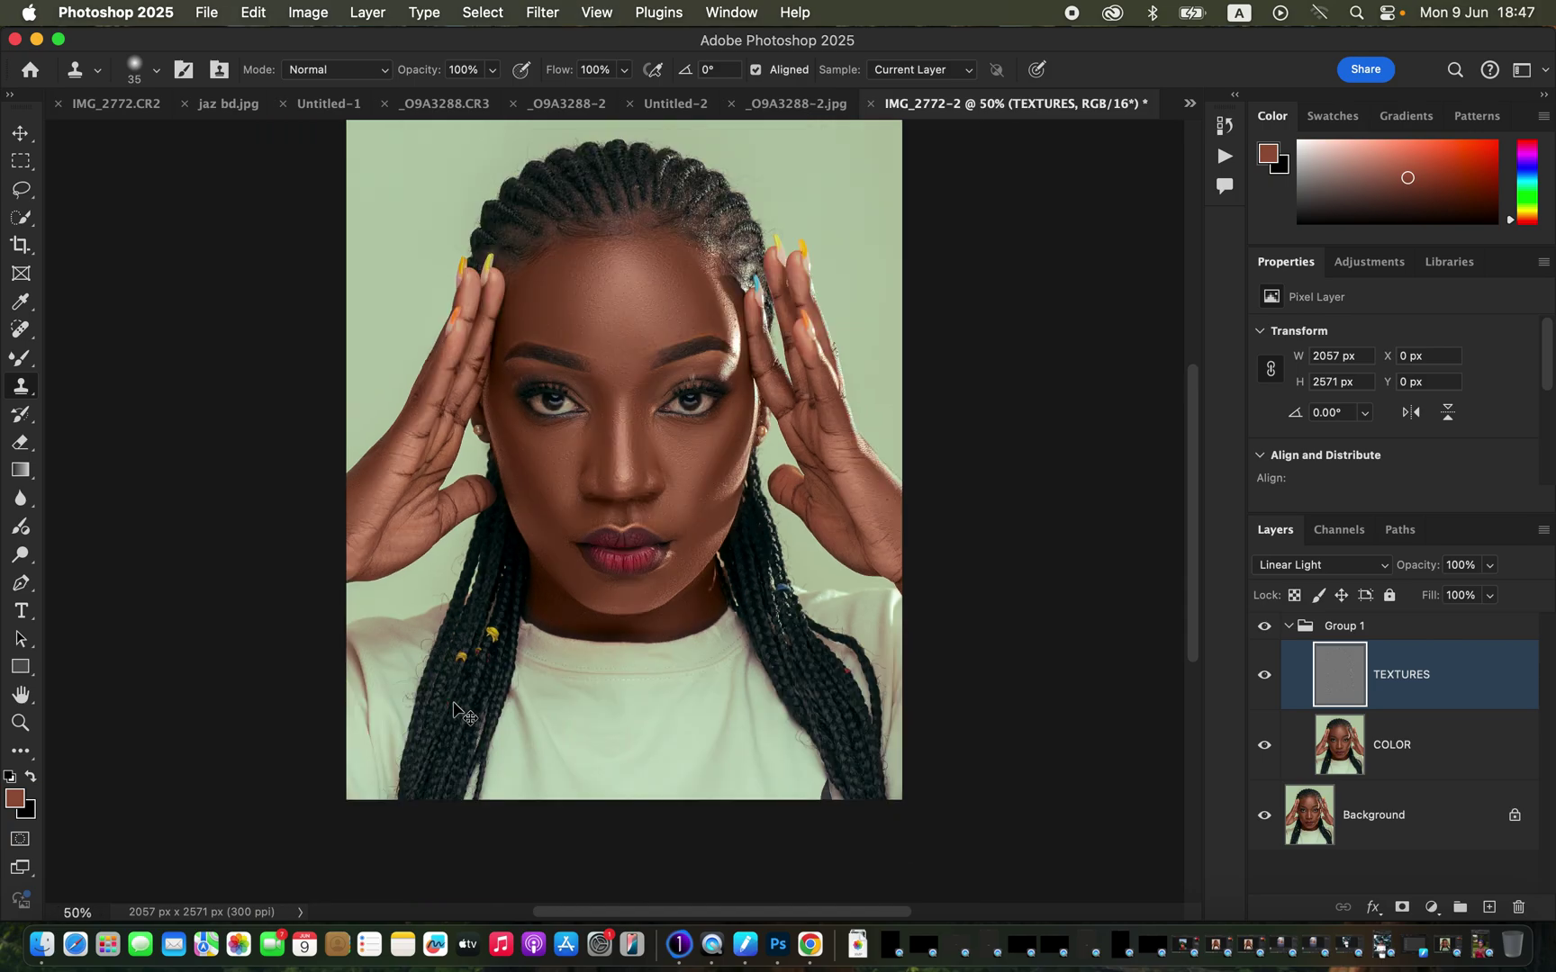
Collapse Group 1 and toggle its visibility twice to compare the retouch with the original
{"action": "left_click", "coordinate": [1289, 630]}
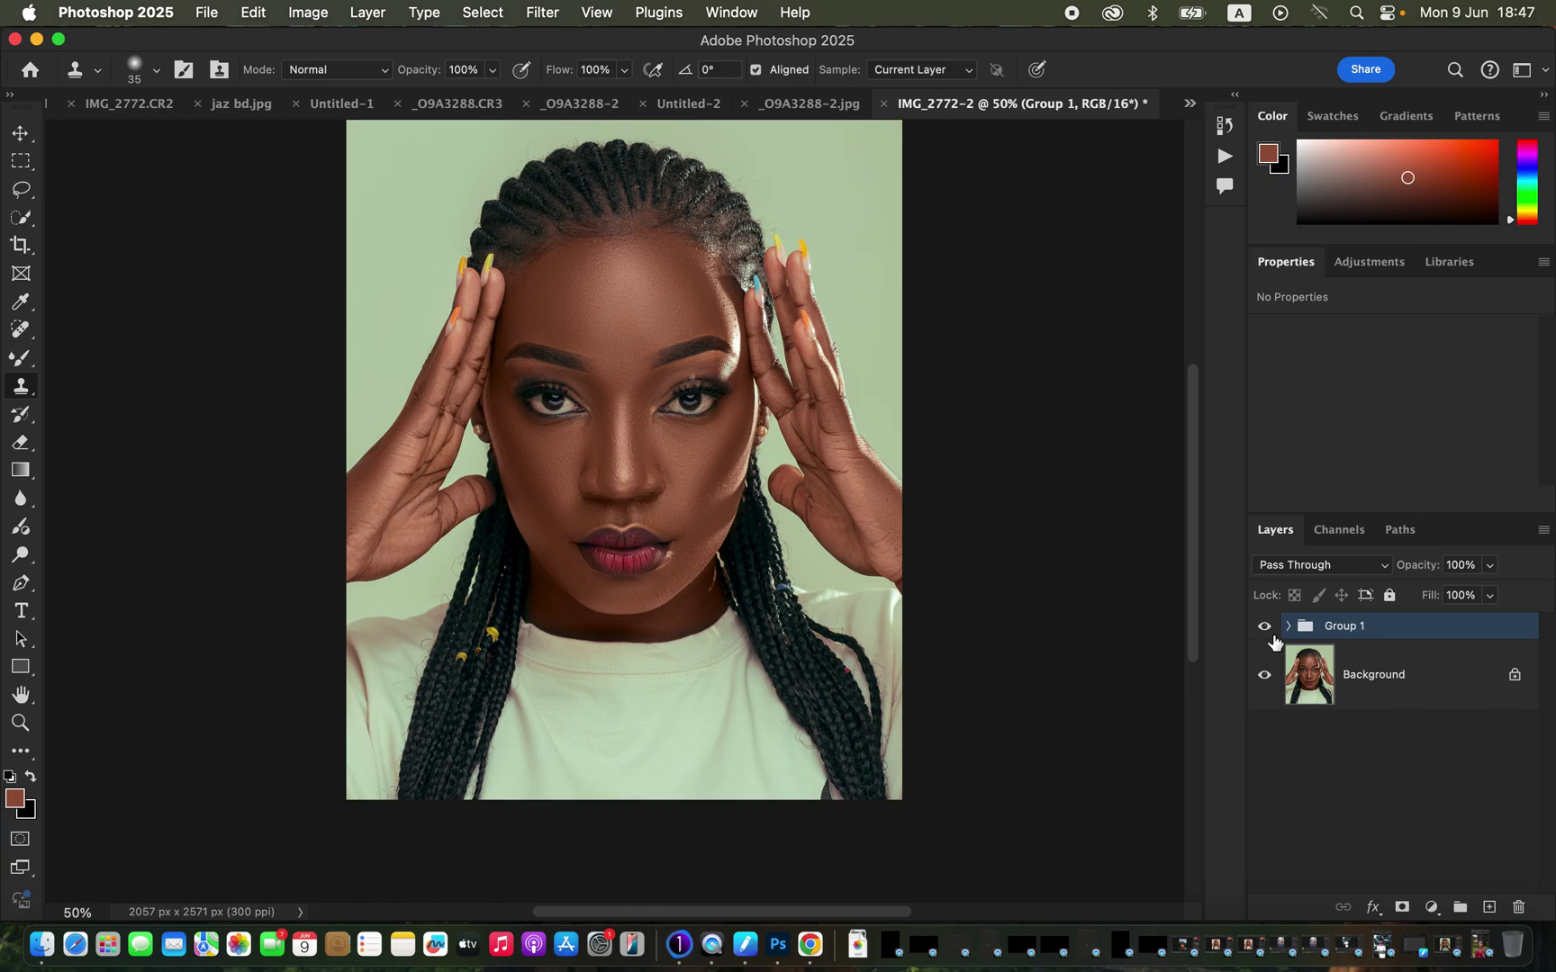
{"action": "left_click", "coordinate": [1266, 628]}
{"action": "left_click", "coordinate": [1265, 628]}
{"action": "left_click", "coordinate": [1266, 628]}
{"action": "left_click", "coordinate": [1264, 627]}
At 100% zoom, repeatedly toggle Group 1 to compare the forehead, leaving the retouch visible
{"action": "key", "text": "super+equal"}
{"action": "key", "text": "super+equal"}
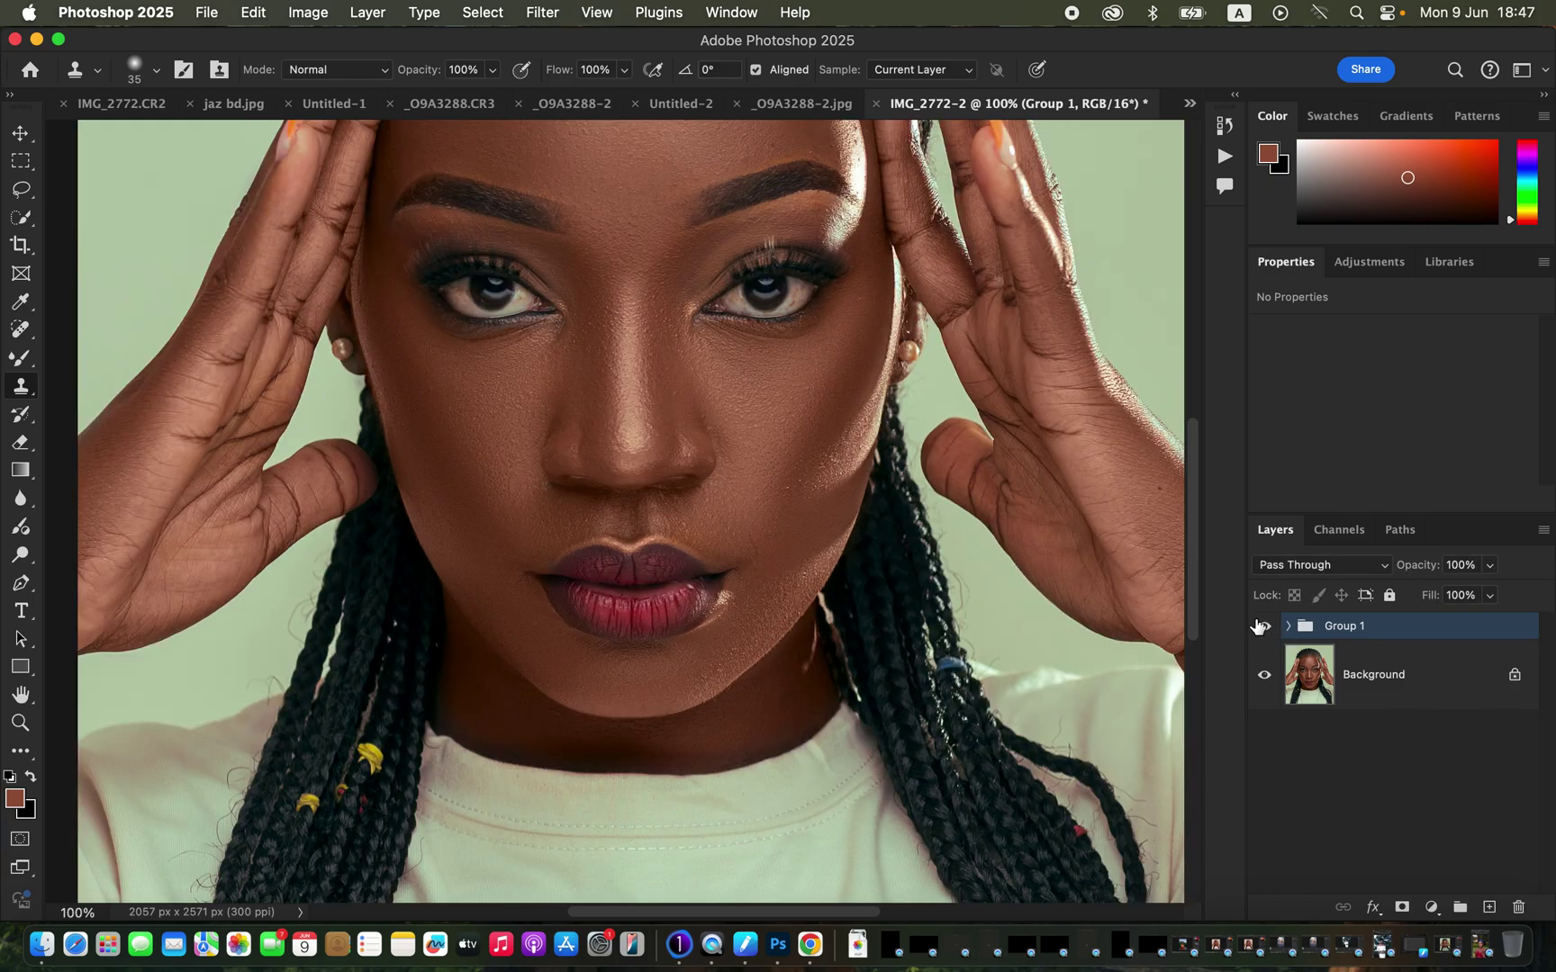
{"action": "scroll", "coordinate": [1181, 602], "scroll_direction": "up", "scroll_amount": 5}
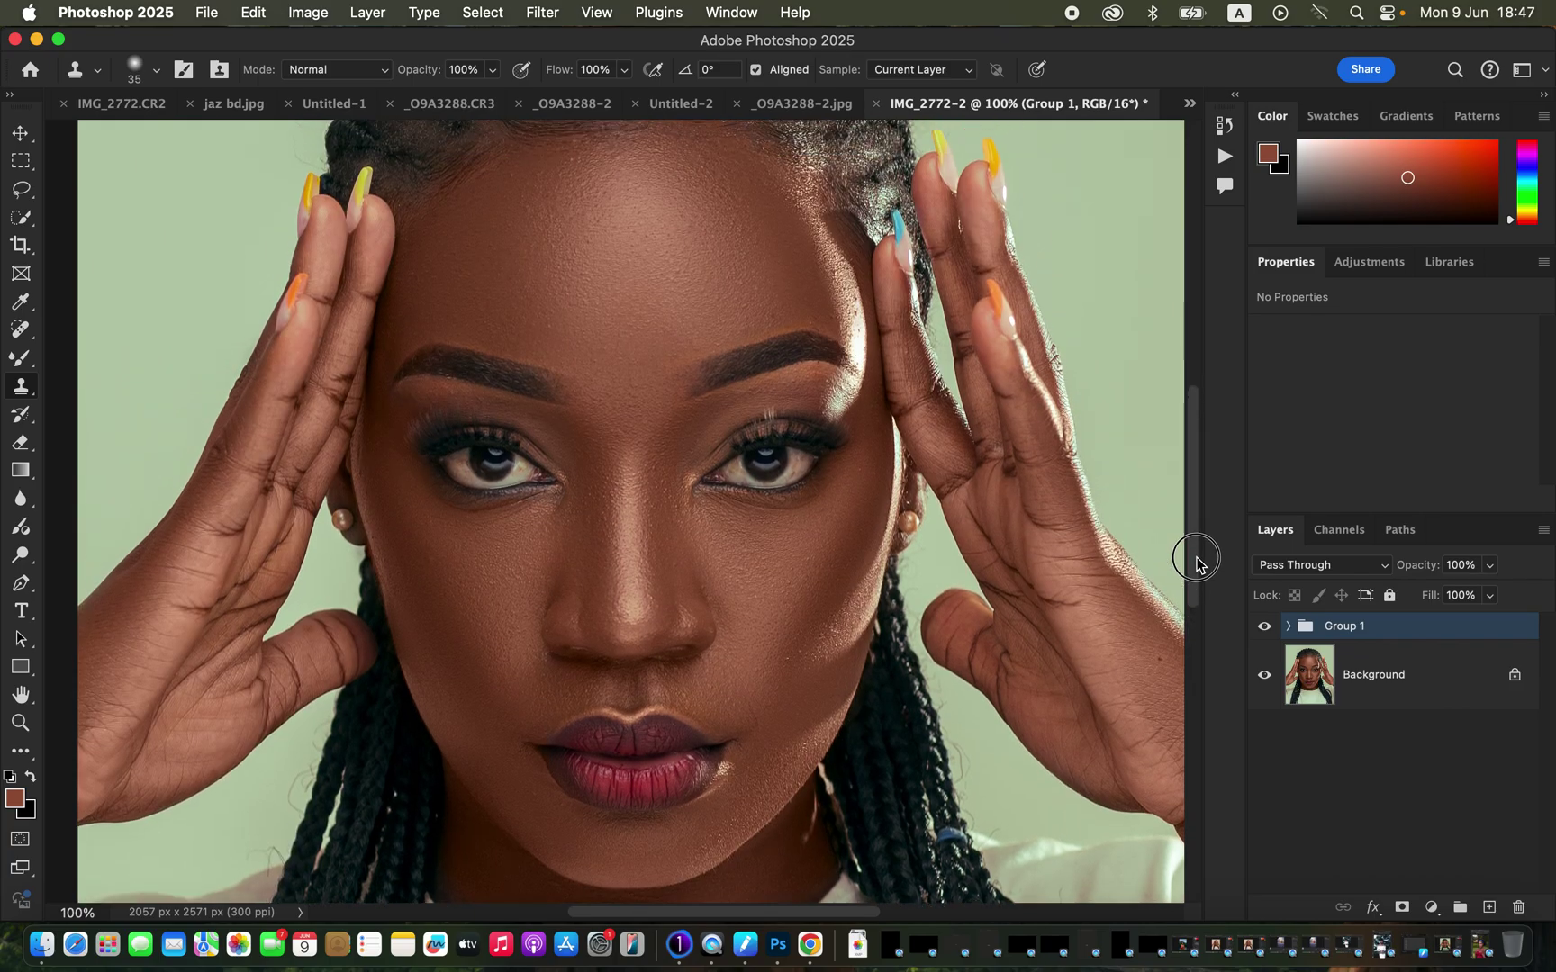
{"action": "left_click", "coordinate": [1265, 630]}
{"action": "left_click", "coordinate": [1265, 630]}
{"action": "left_click", "coordinate": [1264, 631]}
{"action": "left_click", "coordinate": [1265, 630]}
{"action": "left_click", "coordinate": [1266, 633]}
{"action": "left_click", "coordinate": [1266, 633]}
{"action": "left_click", "coordinate": [1267, 633]}
{"action": "left_click", "coordinate": [1267, 633]}
{"action": "left_click", "coordinate": [1267, 633]}
{"action": "left_click", "coordinate": [1267, 633]}
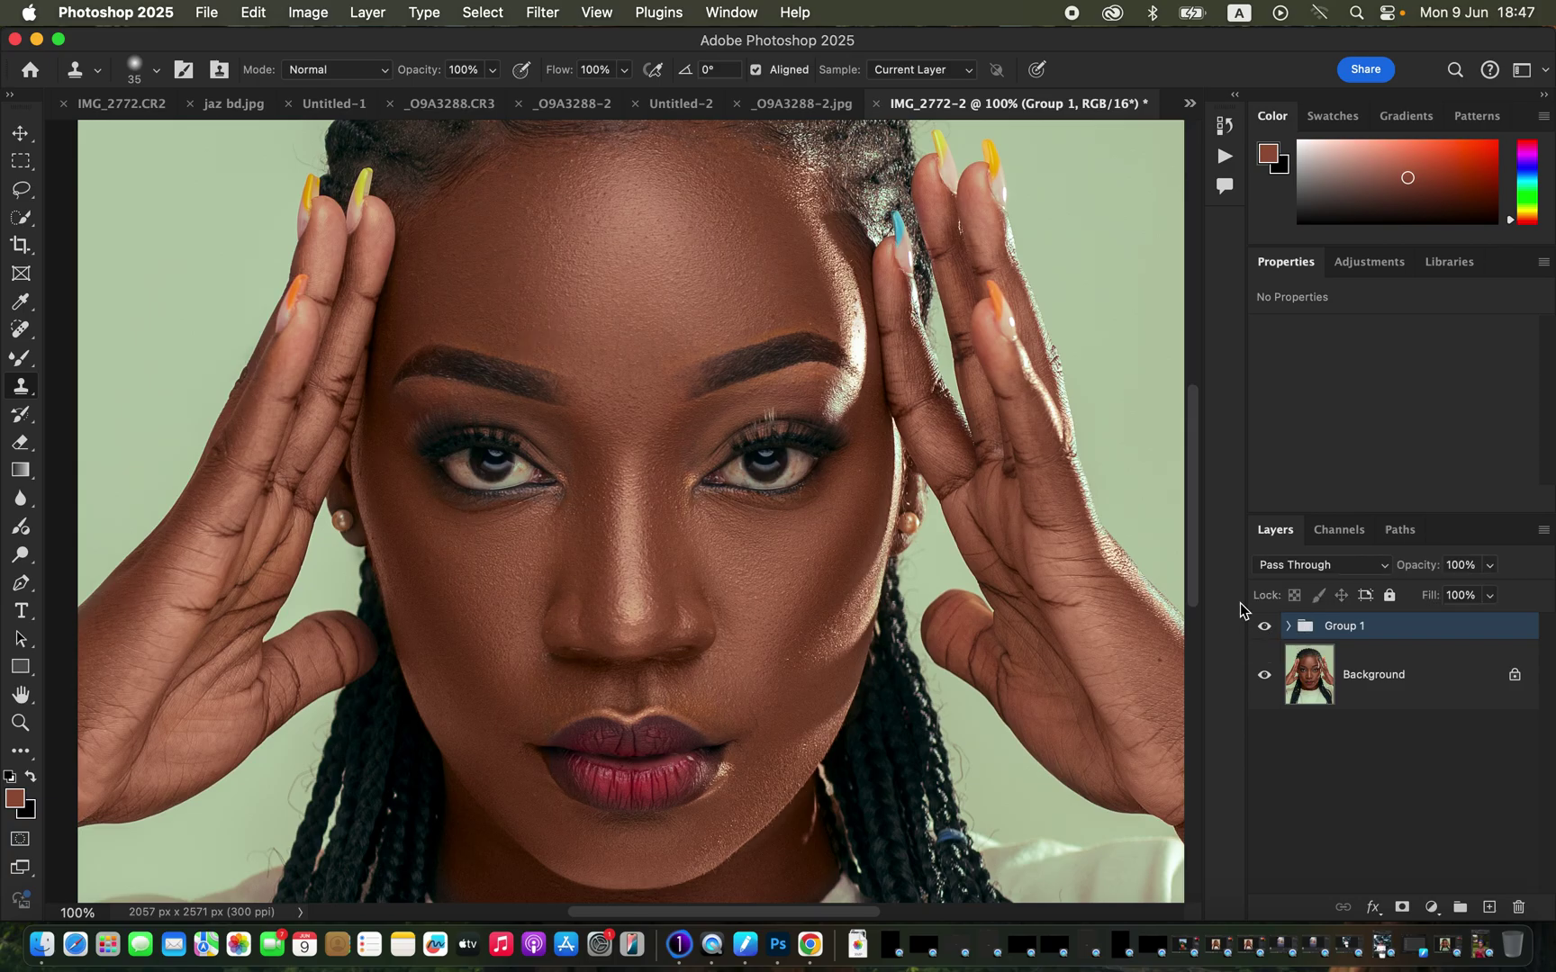
Zoom out from 100% to 50% to view the entire retouched portrait
{"action": "key", "text": "super+minus"}
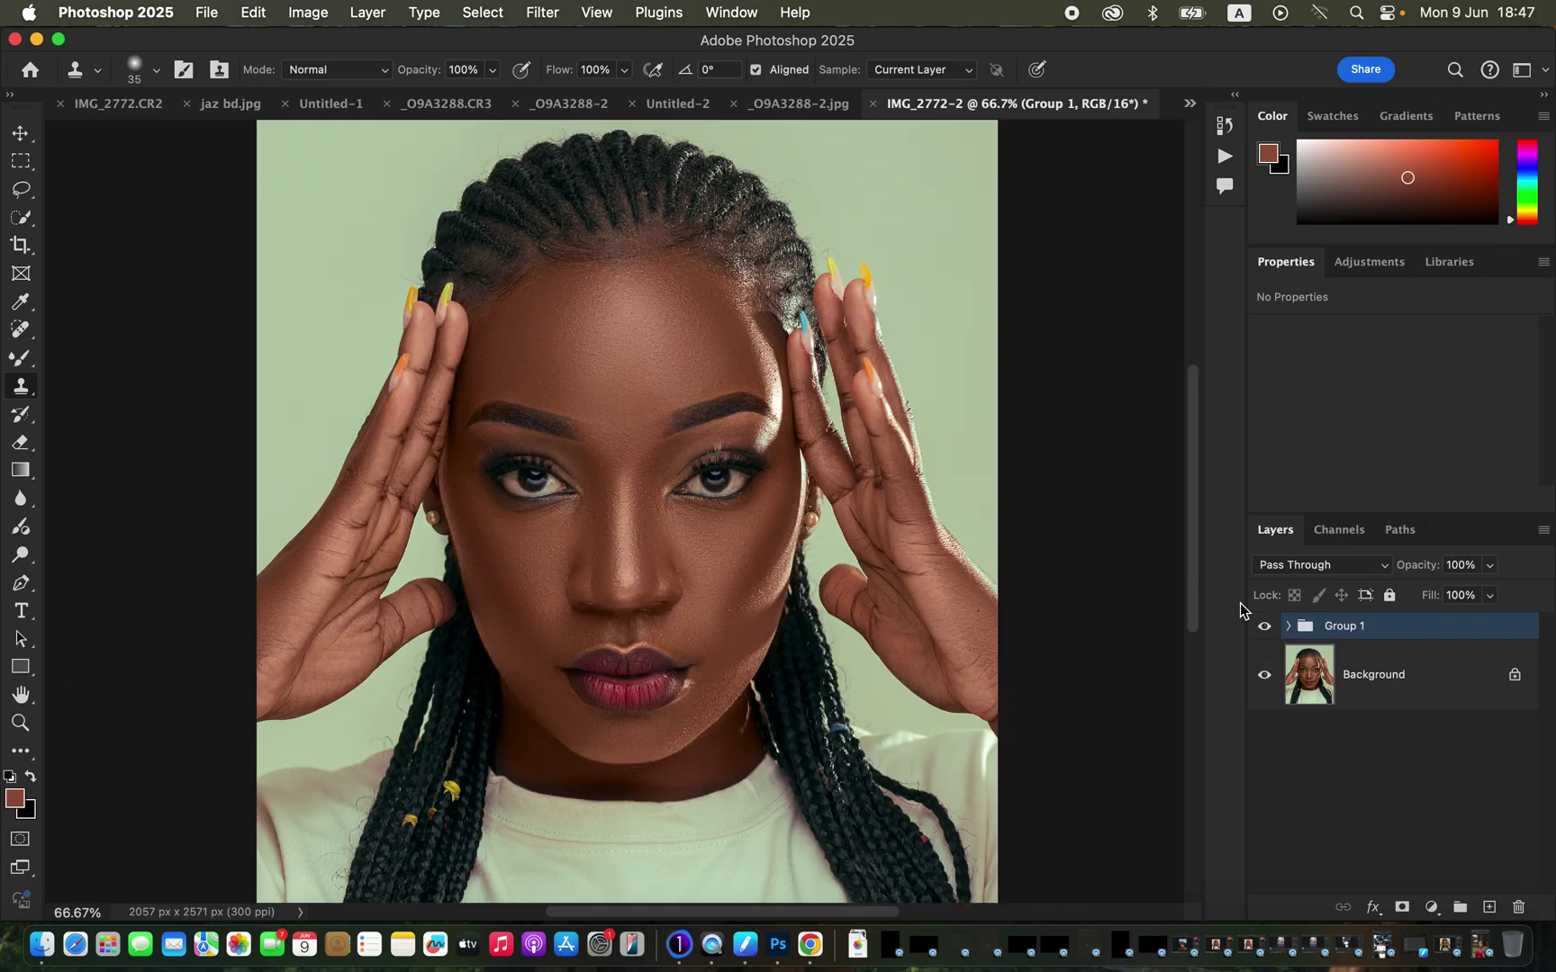
{"action": "key", "text": "super+minus"}
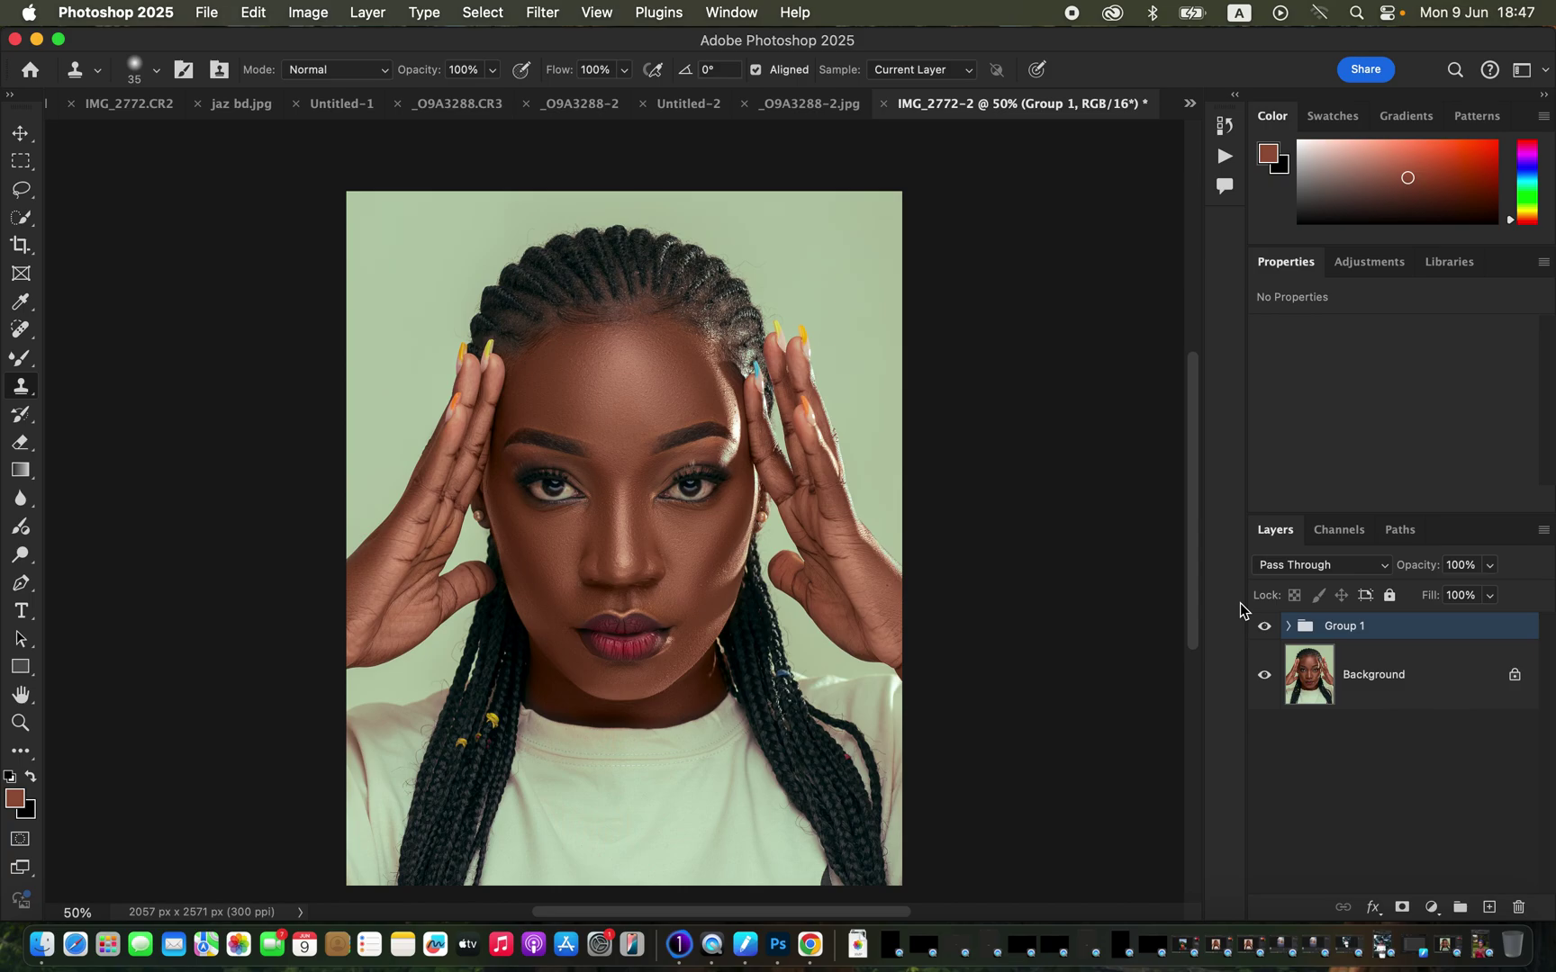